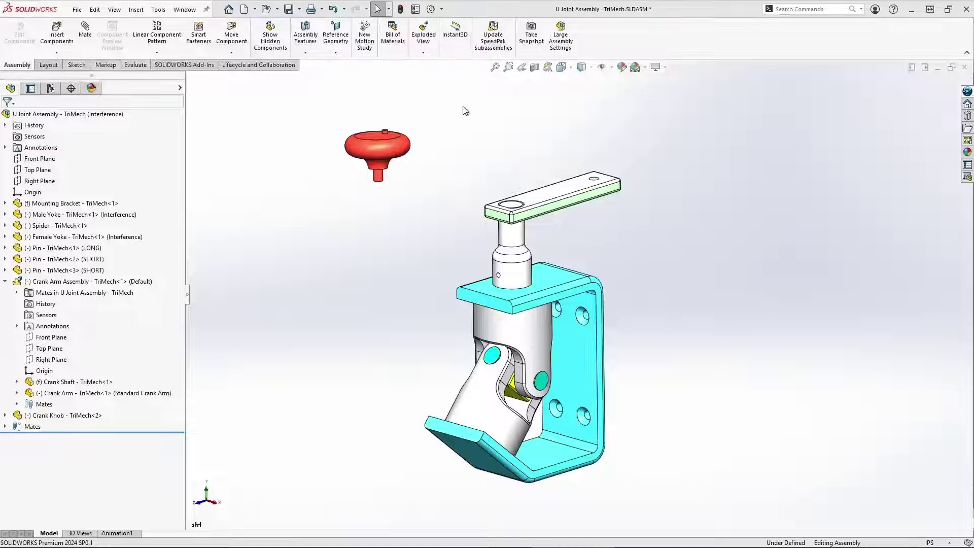
- Freely shift and rotate the red crank knob beside the crank arm, and deselect it
mouse_move(385, 148)
mouse_down()
mouse_move(392, 179)
mouse_move(428, 166)
mouse_move(364, 141)
mouse_move(369, 160)
mouse_move(376, 144)
mouse_up()
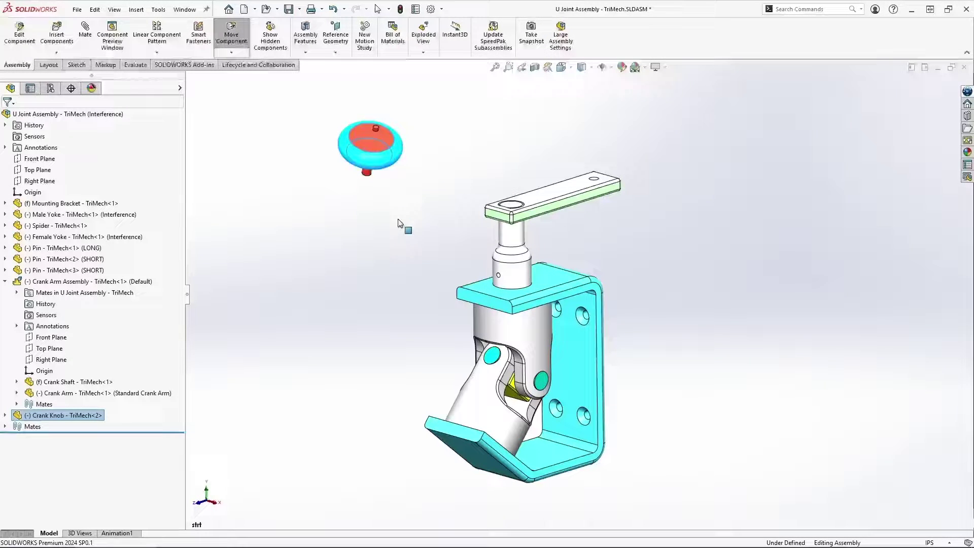
click(374, 145)
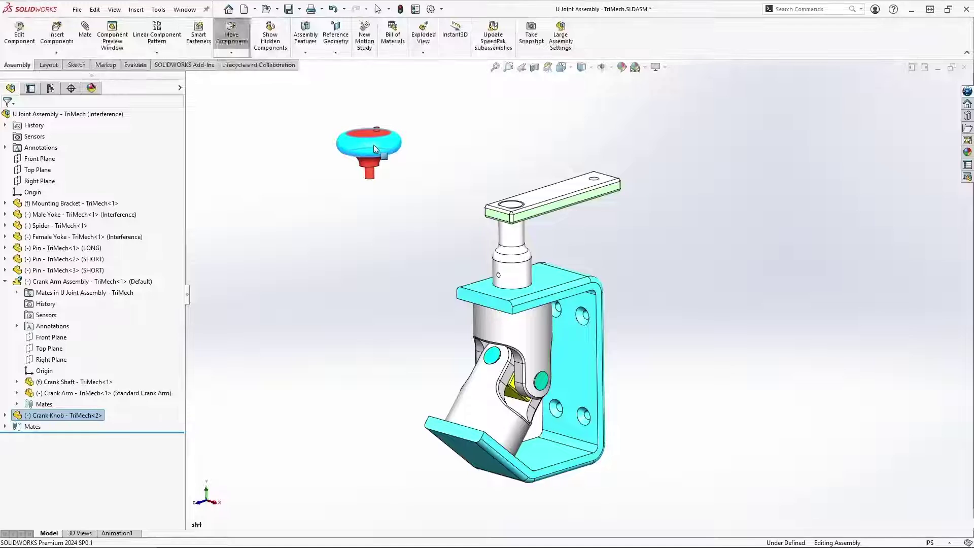
click(434, 168)
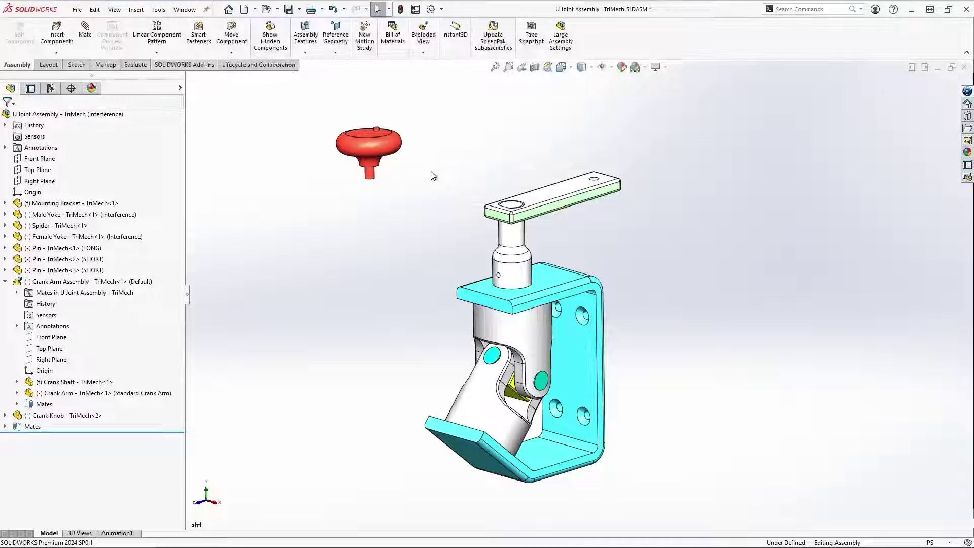
- With Move Component set to Along Assembly XYZ, move the crank knob down, sideways toward the crank arm and partway back up
click(232, 35)
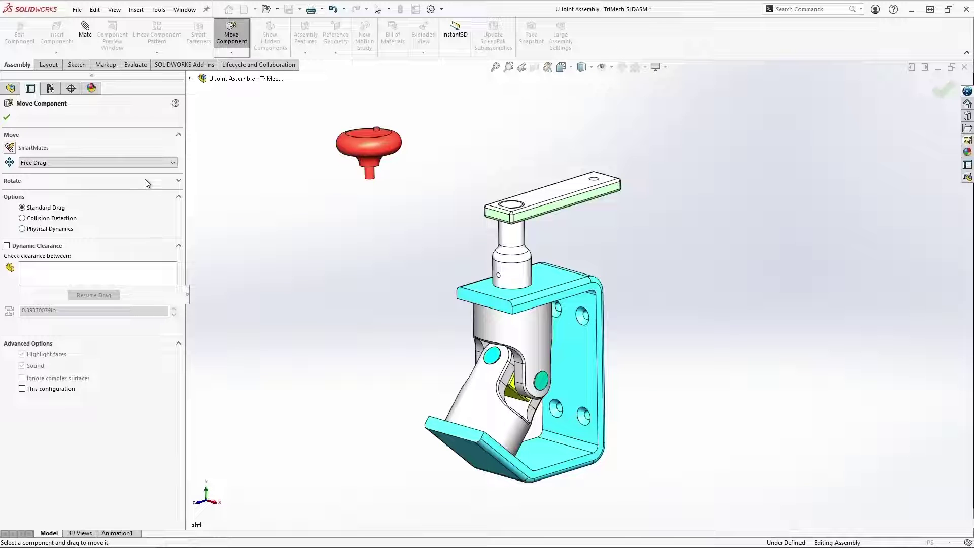
click(154, 163)
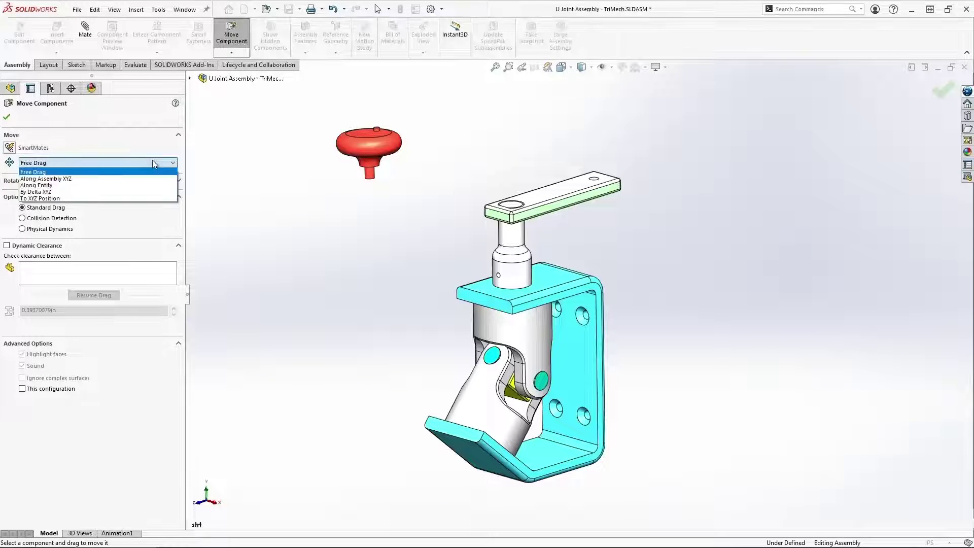
click(88, 179)
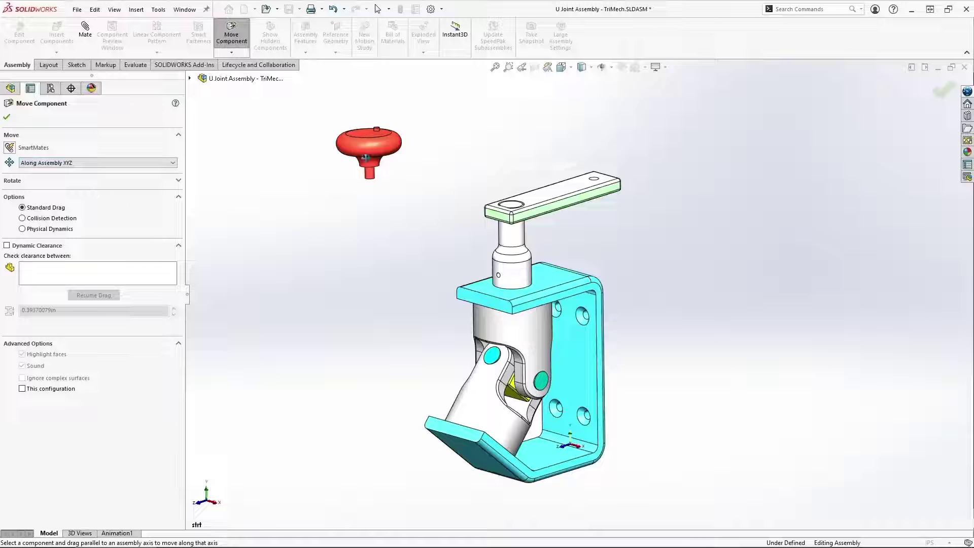
drag(365, 157, 393, 234)
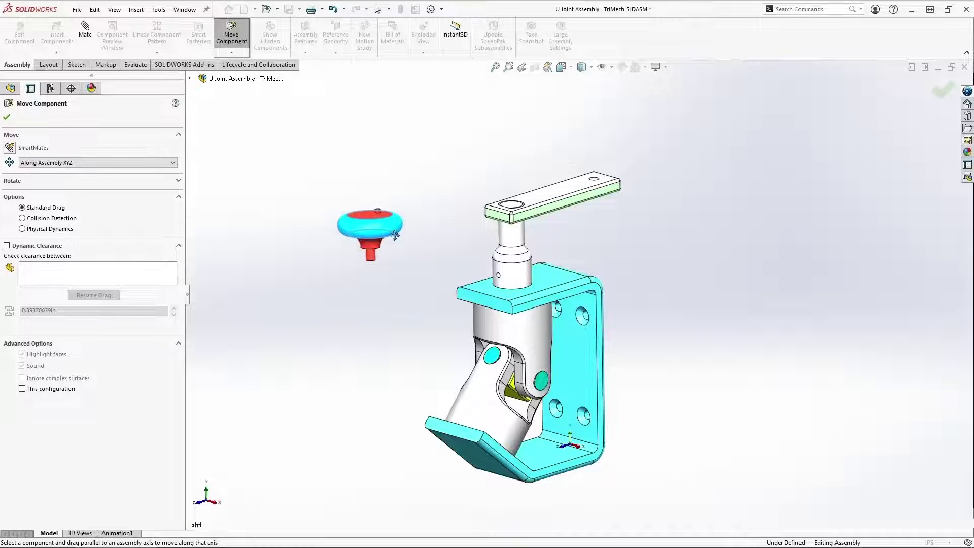
click(563, 446)
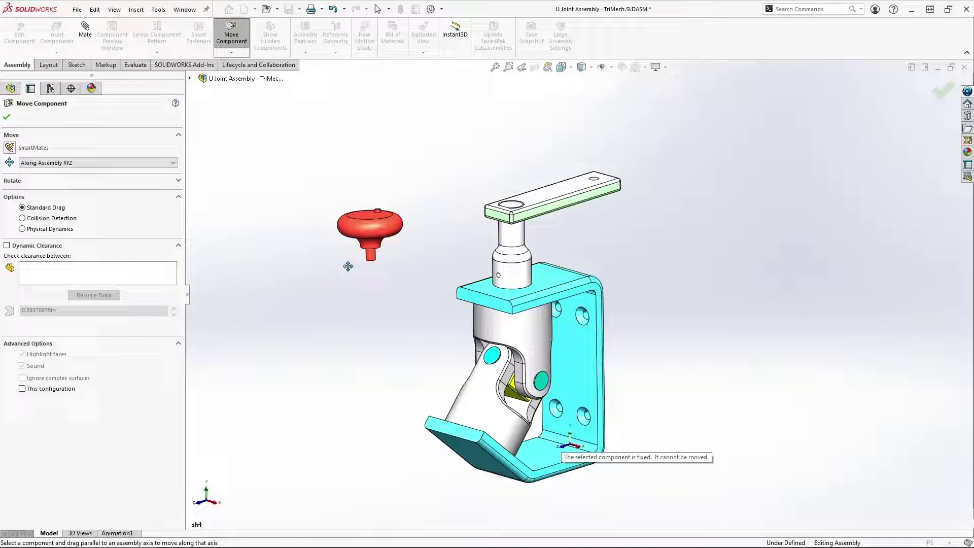
drag(385, 212, 418, 271)
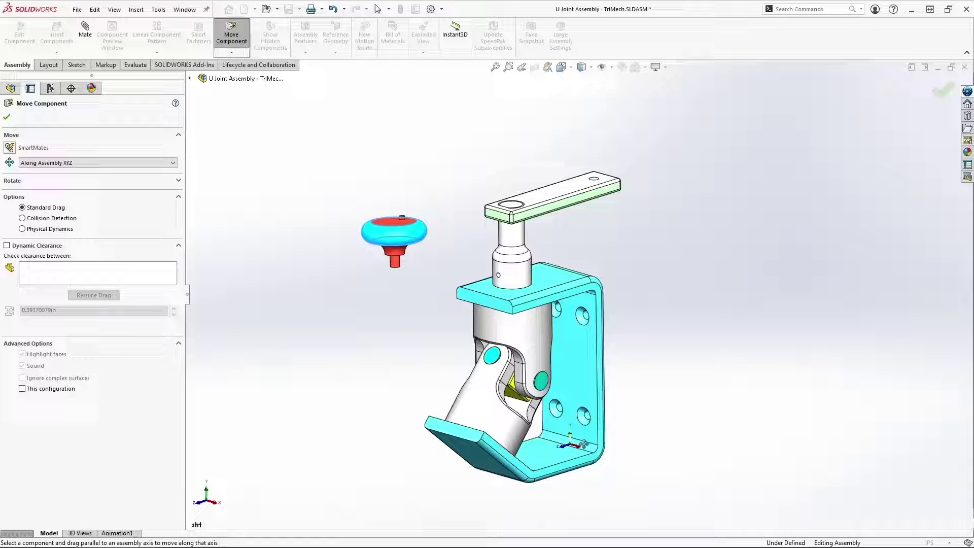
drag(409, 234, 408, 188)
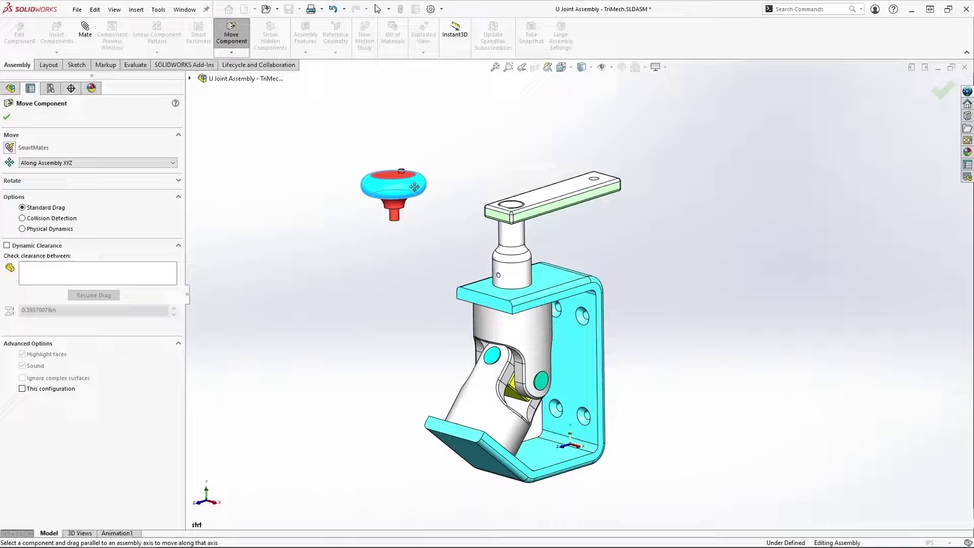
- Move the crank knob toward the crank arm with Along Entity, using an upper edge of the mounting bracket as the direction
click(69, 163)
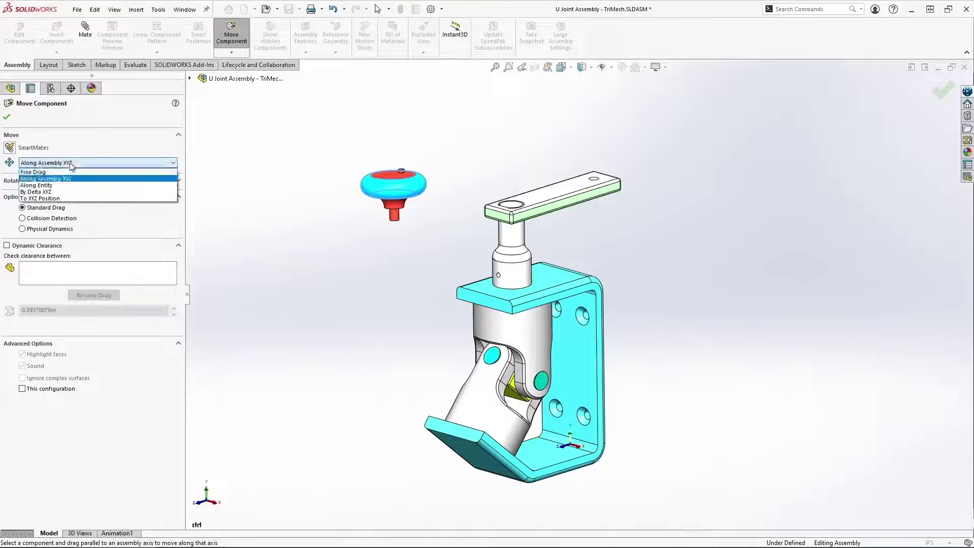
click(56, 185)
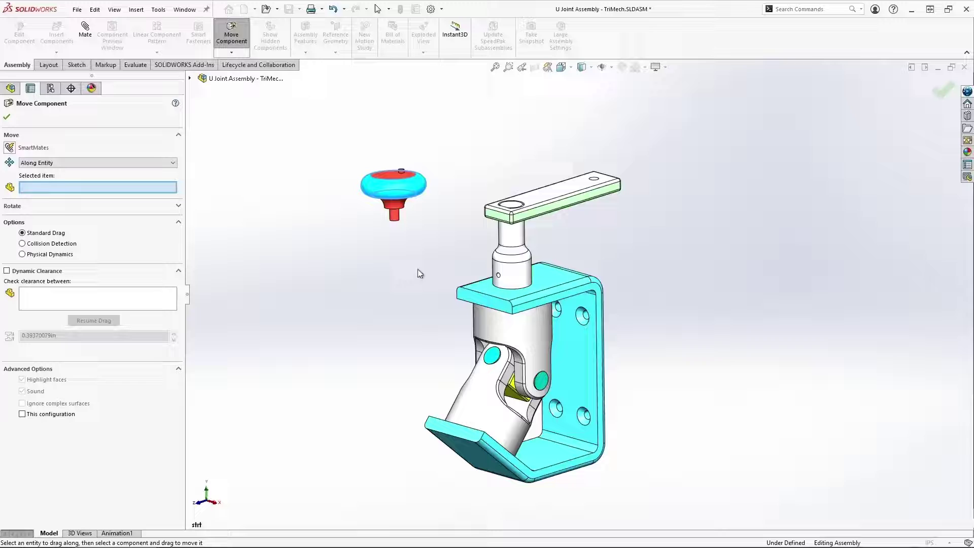
click(569, 283)
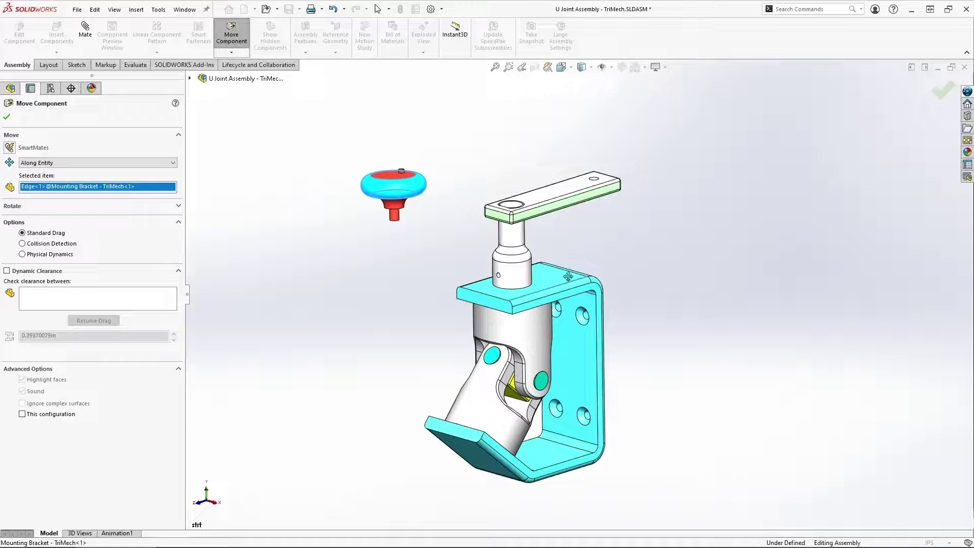
drag(405, 189, 450, 161)
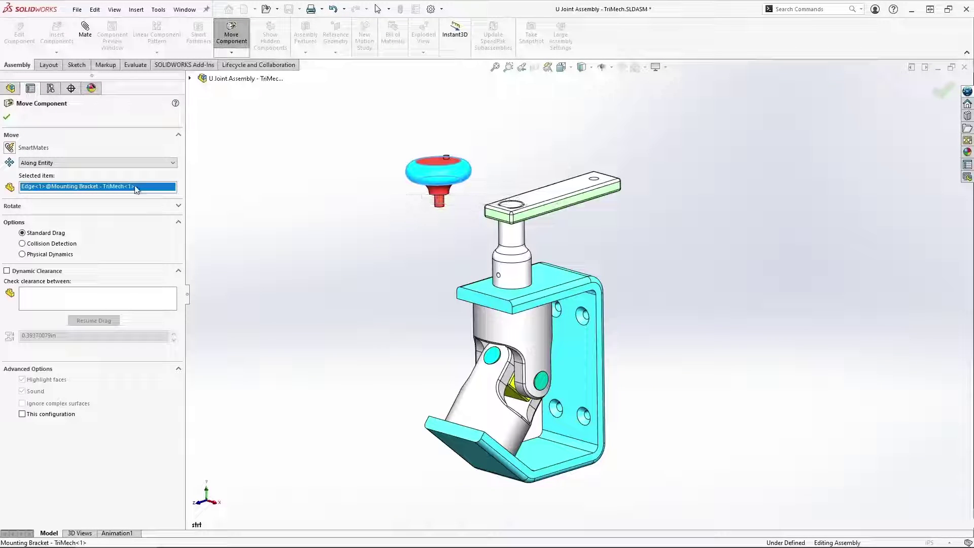
right_click(138, 187)
click(170, 194)
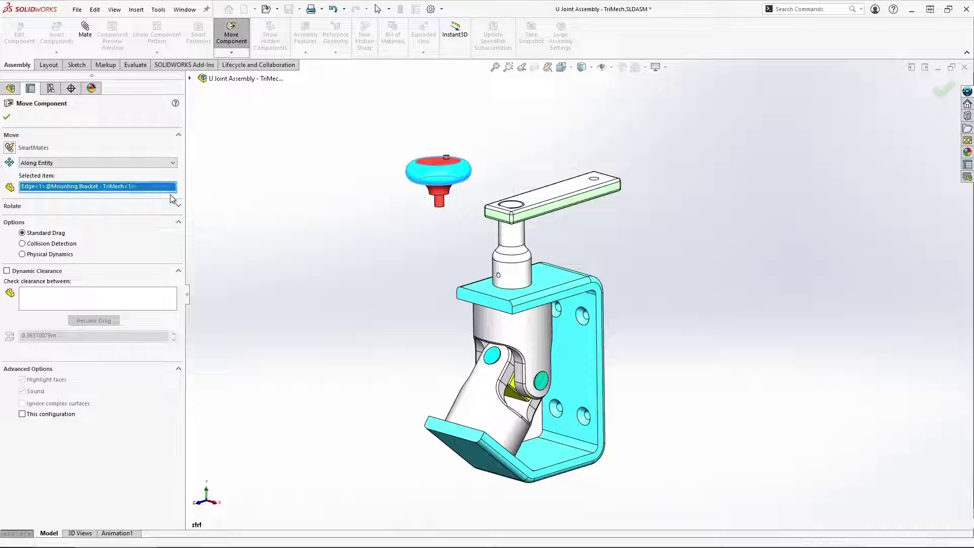
- Move the crank knob By Delta XYZ with a Y offset of 2 in
click(173, 163)
click(121, 192)
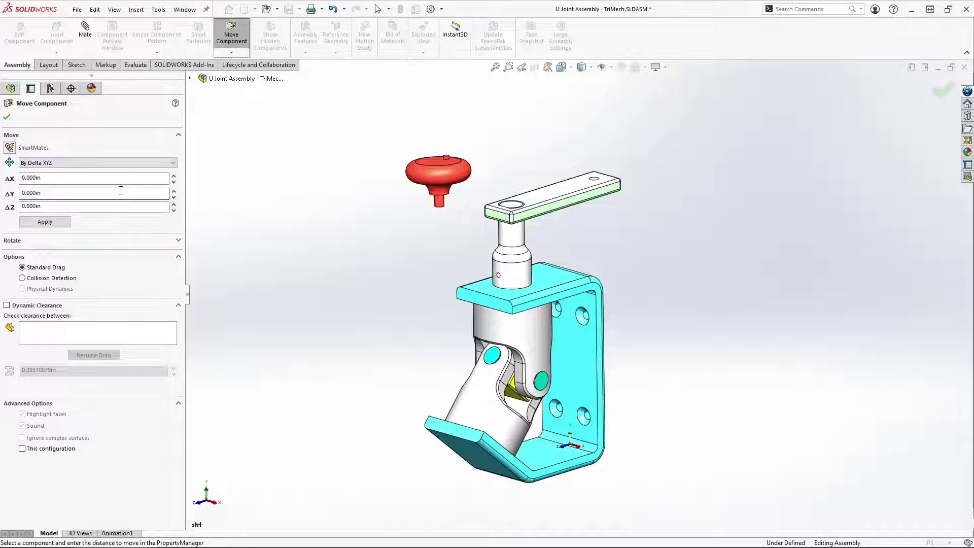
click(120, 192)
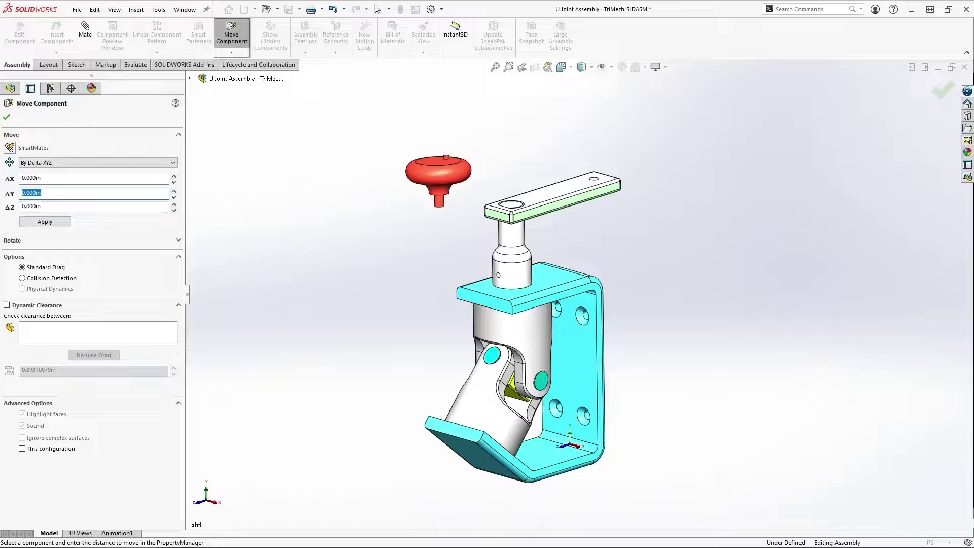
key(Return)
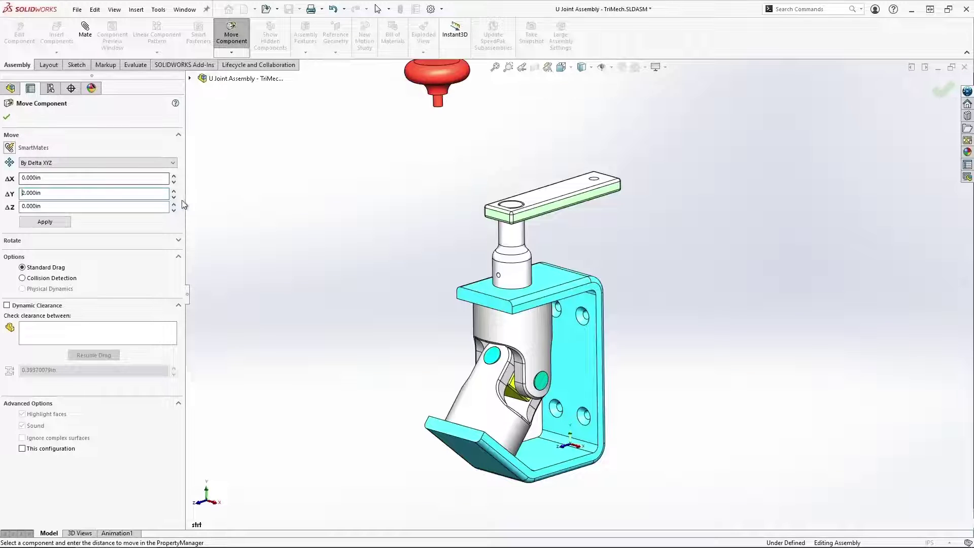
- Set the delta Y offset to -3 in and apply it to the crank knob
click(88, 195)
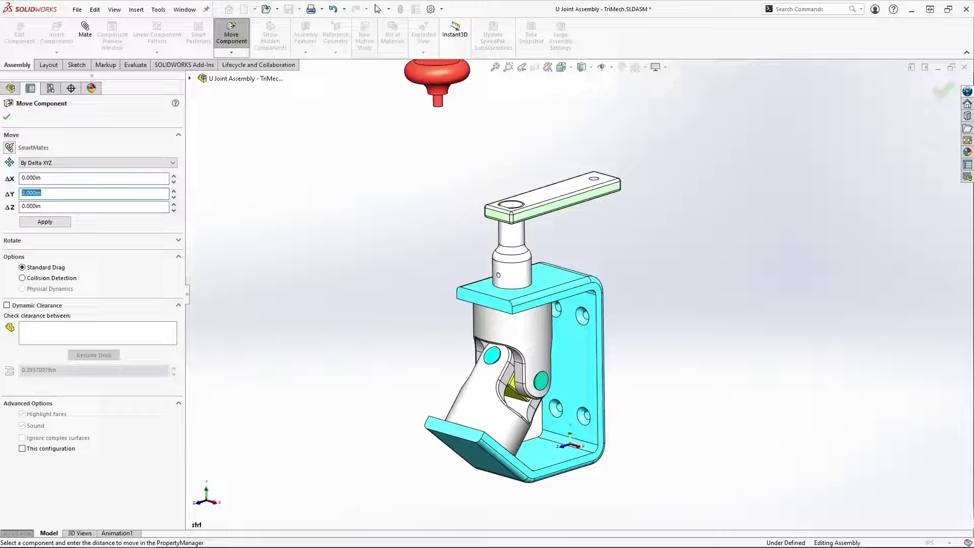
text(-3)
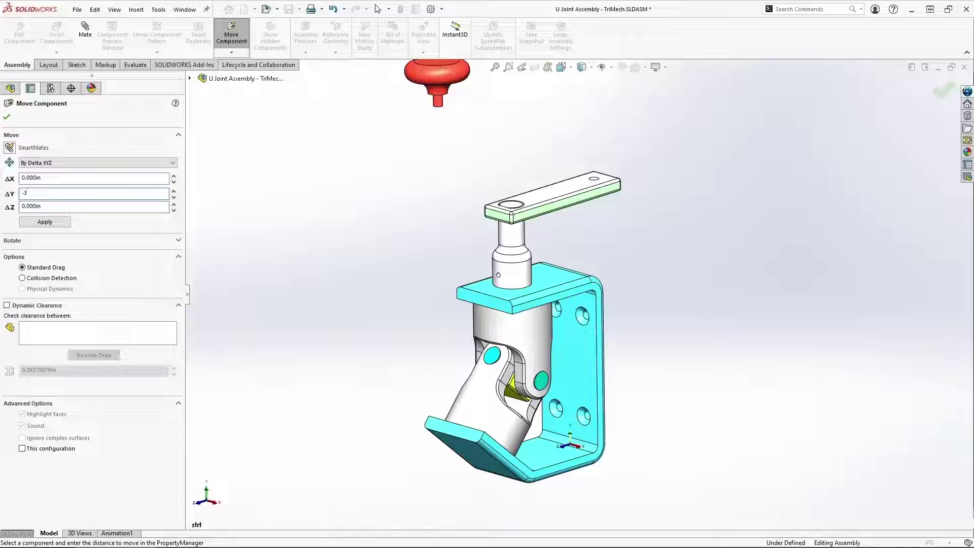
click(62, 223)
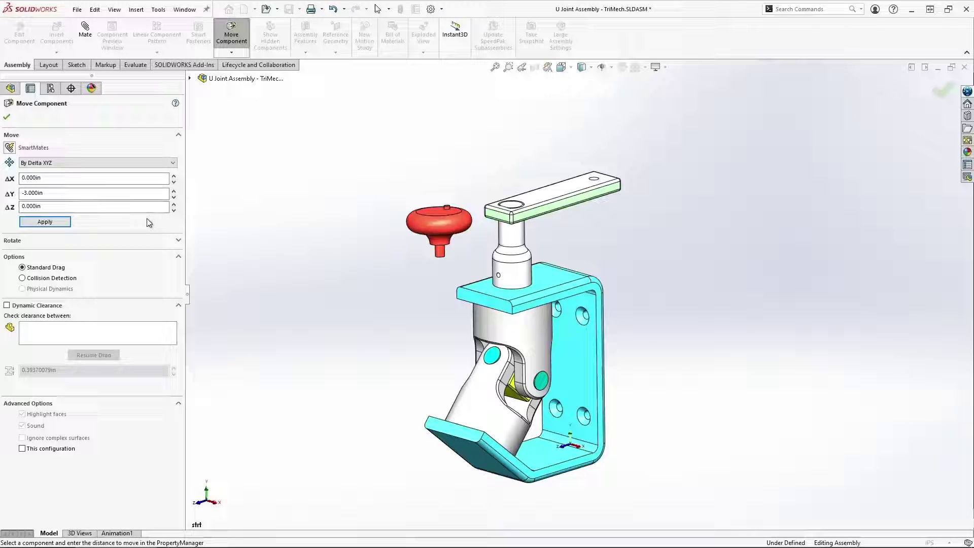
- Examine the To XYZ Position move option and the By Delta XYZ rotate option, and leave Move Component without changes
click(173, 162)
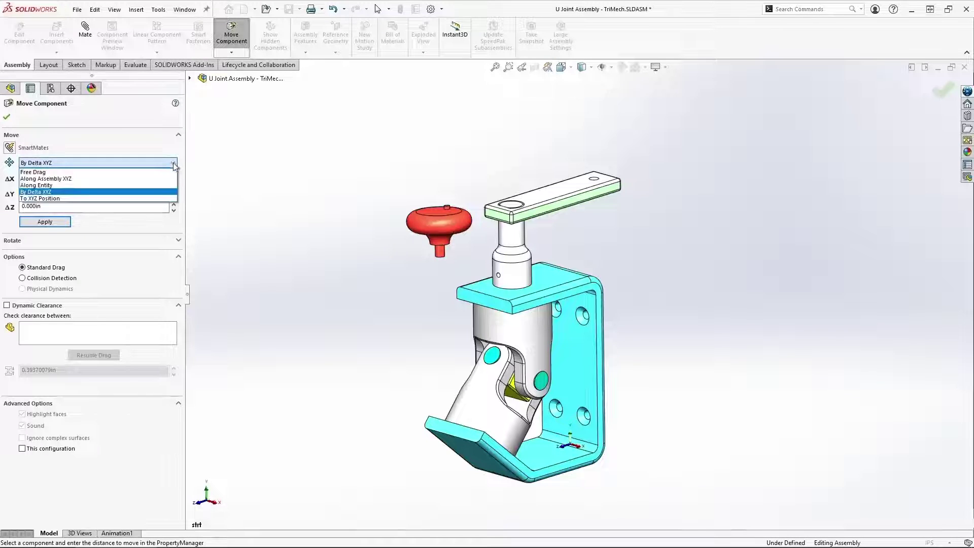
click(119, 198)
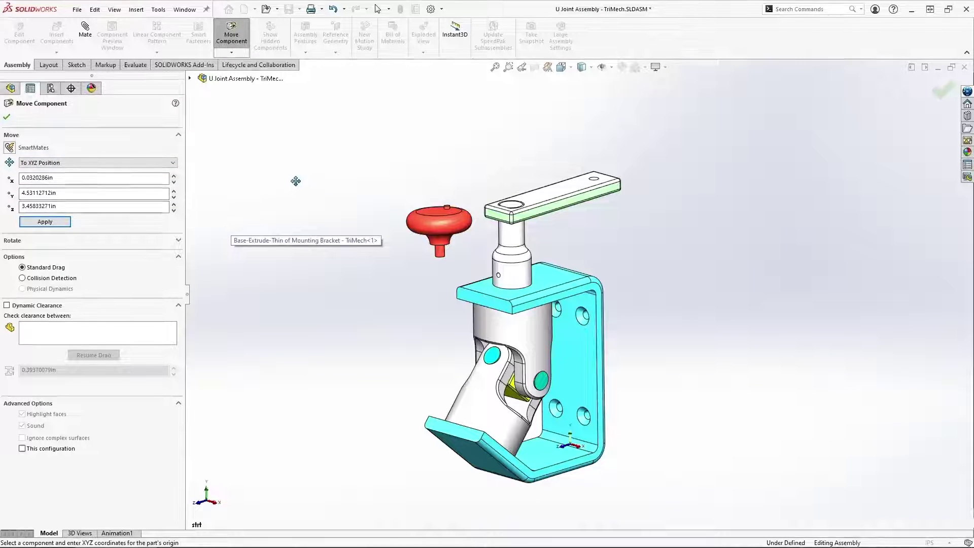
click(177, 239)
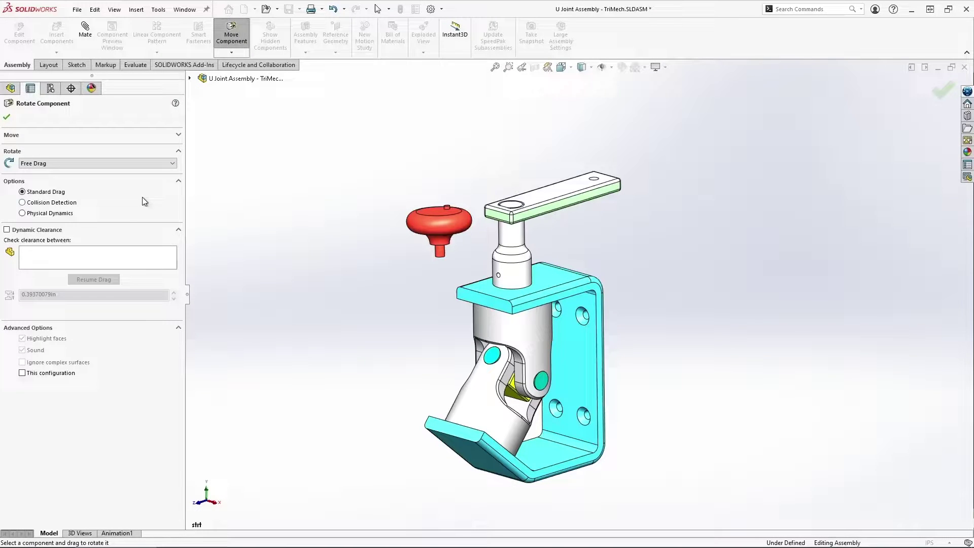
click(129, 163)
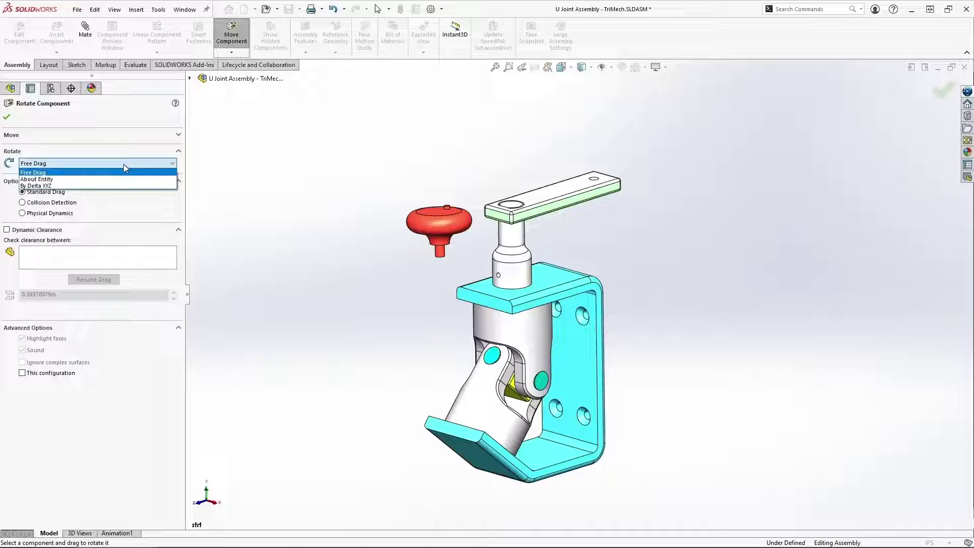
click(87, 186)
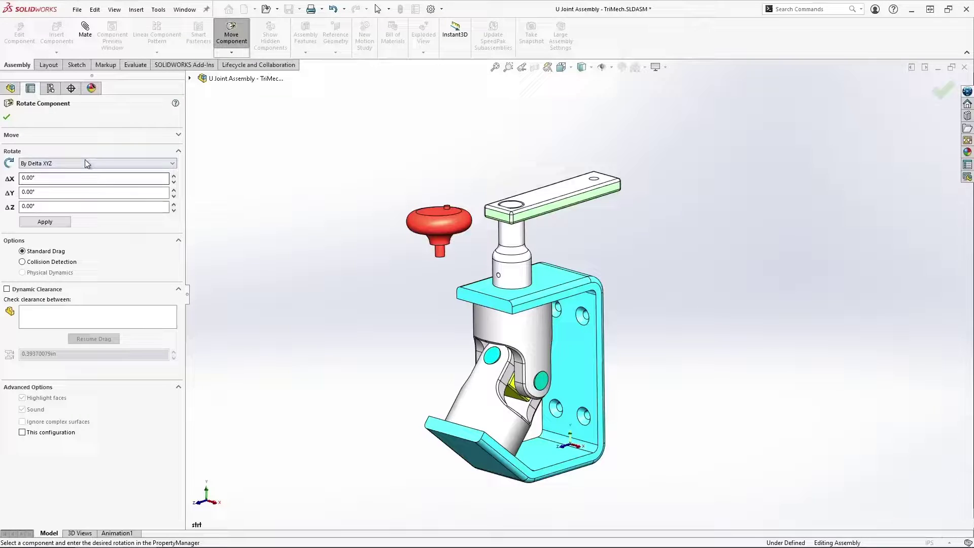
click(96, 136)
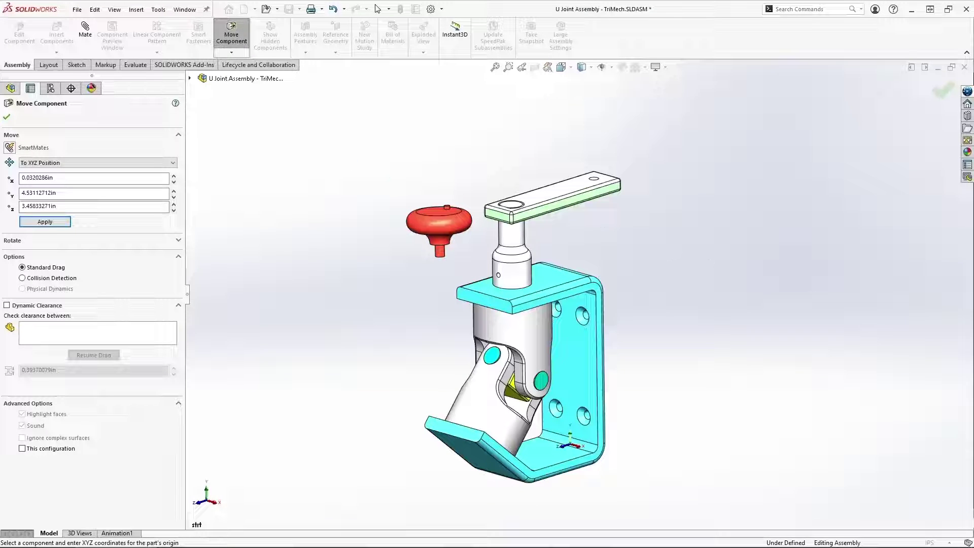
key(Escape)
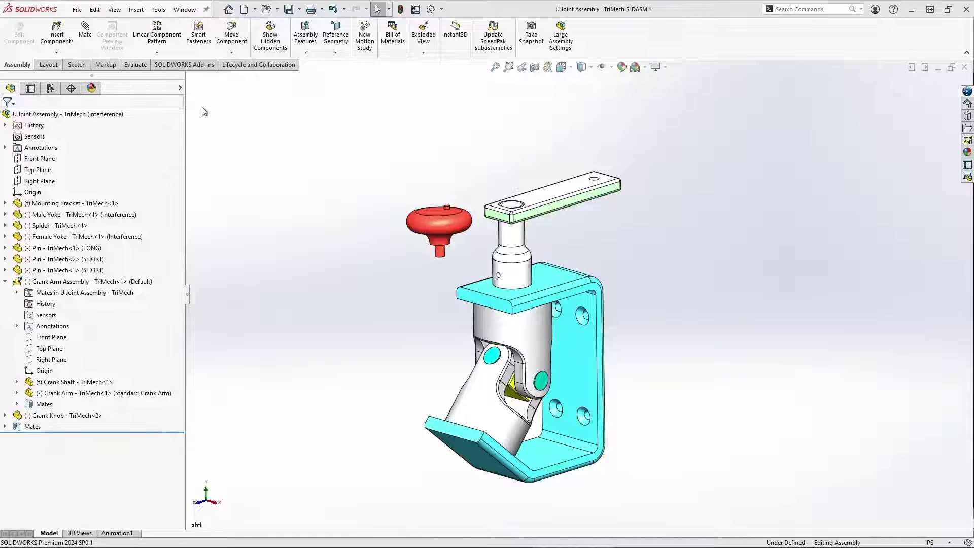
- Run Interference Detection on the whole U Joint Assembly and close the check
click(136, 65)
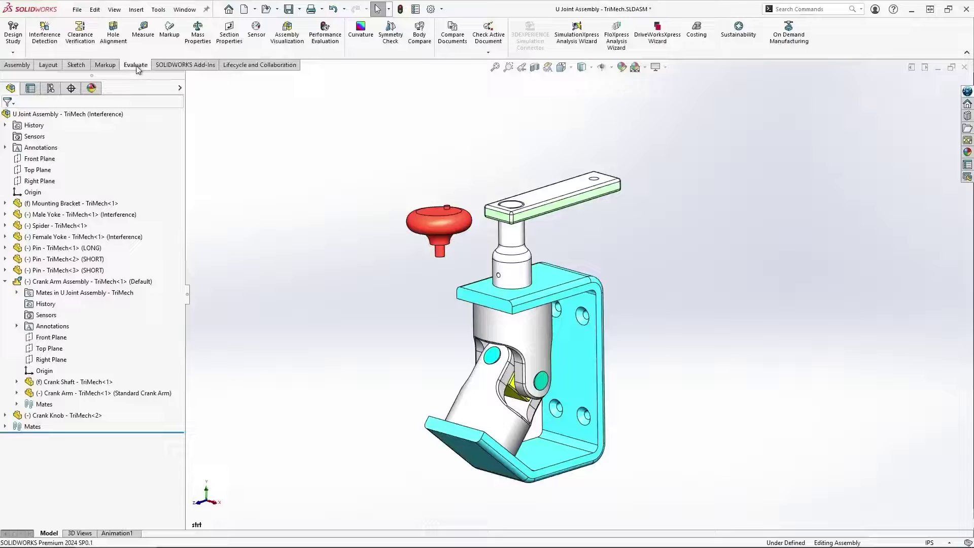
click(44, 31)
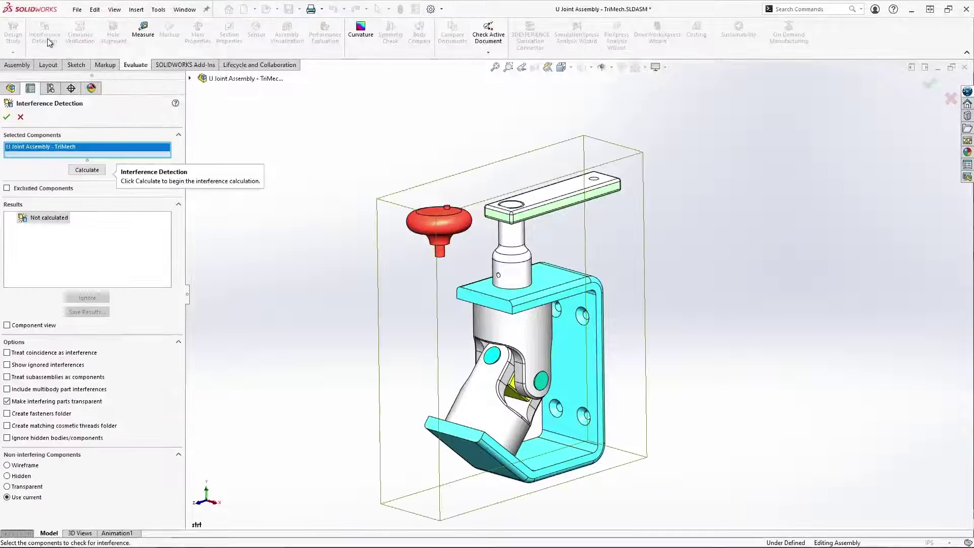
click(87, 171)
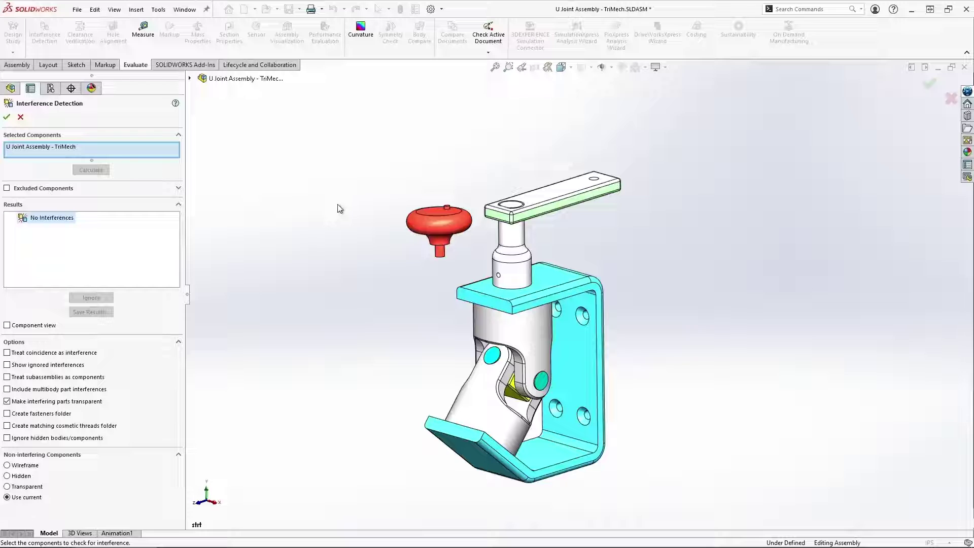
click(7, 117)
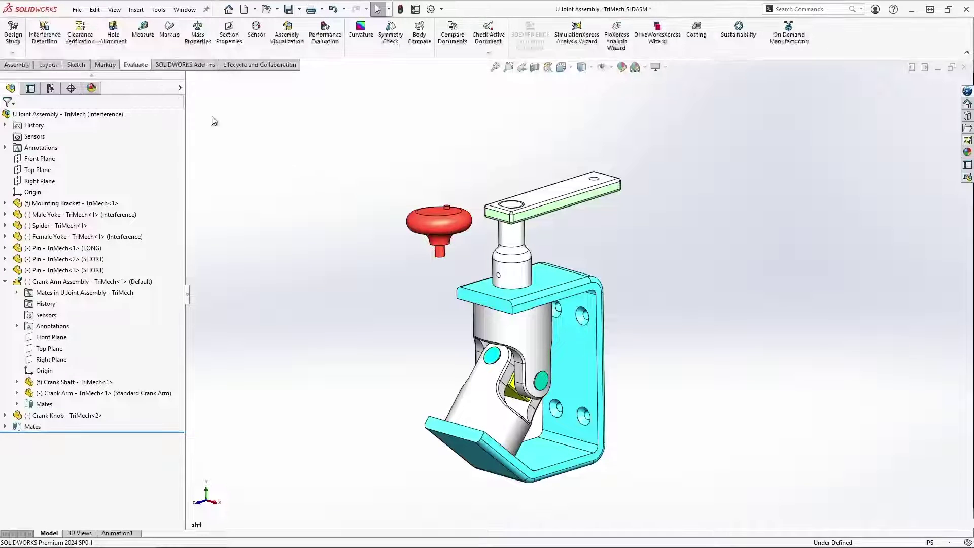
- Rotate the female yoke with Move Component using Collision Detection between all components and Stop at collision, and accept the move
click(18, 65)
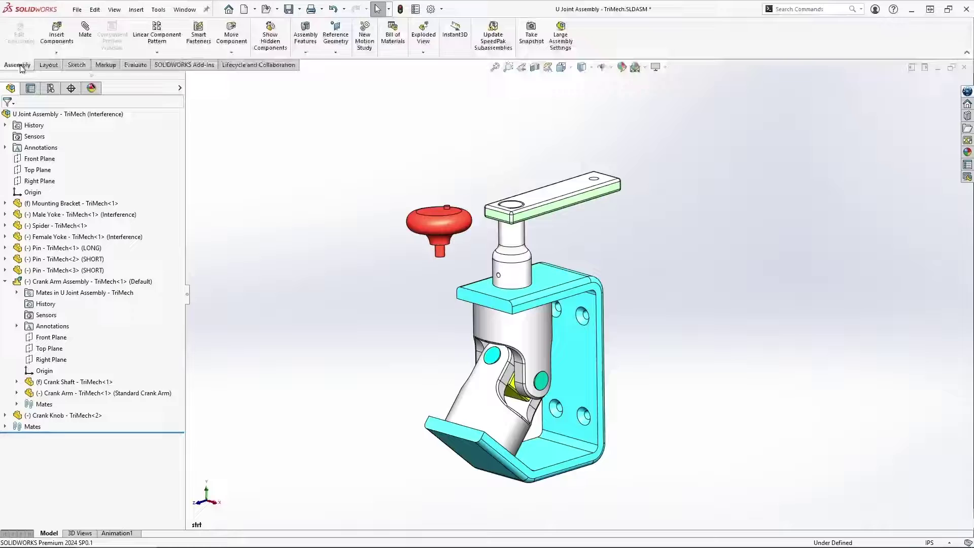
click(233, 36)
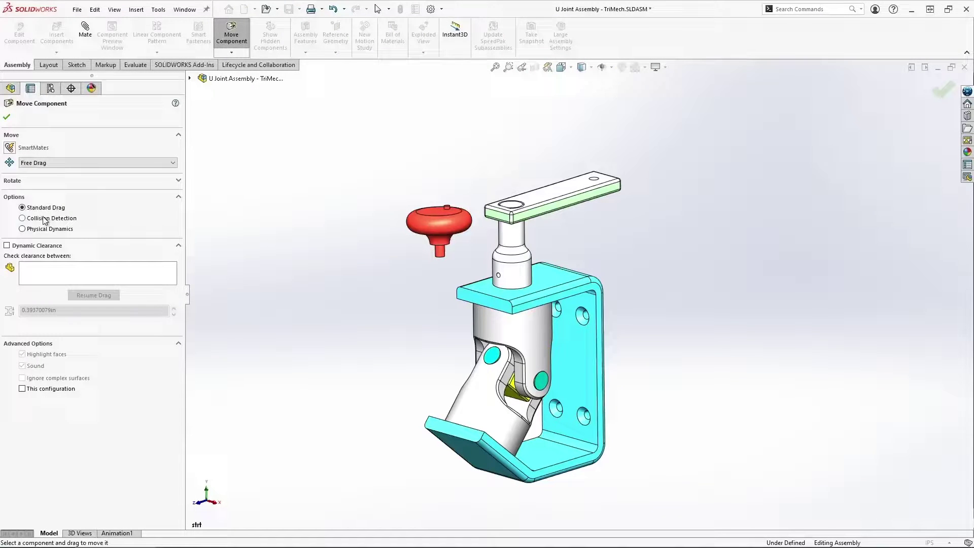
click(22, 218)
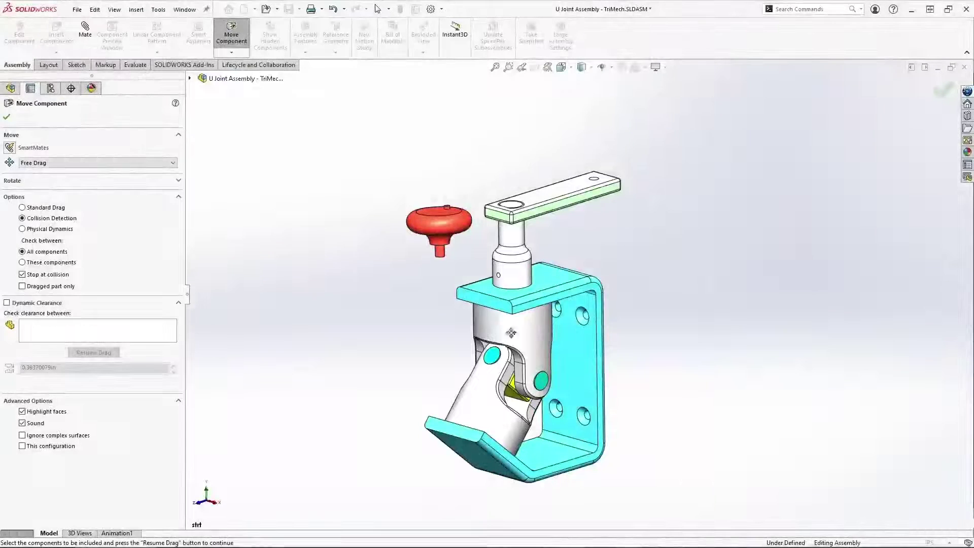
mouse_move(532, 325)
mouse_down()
mouse_move(517, 329)
mouse_move(544, 327)
mouse_move(530, 332)
mouse_up()
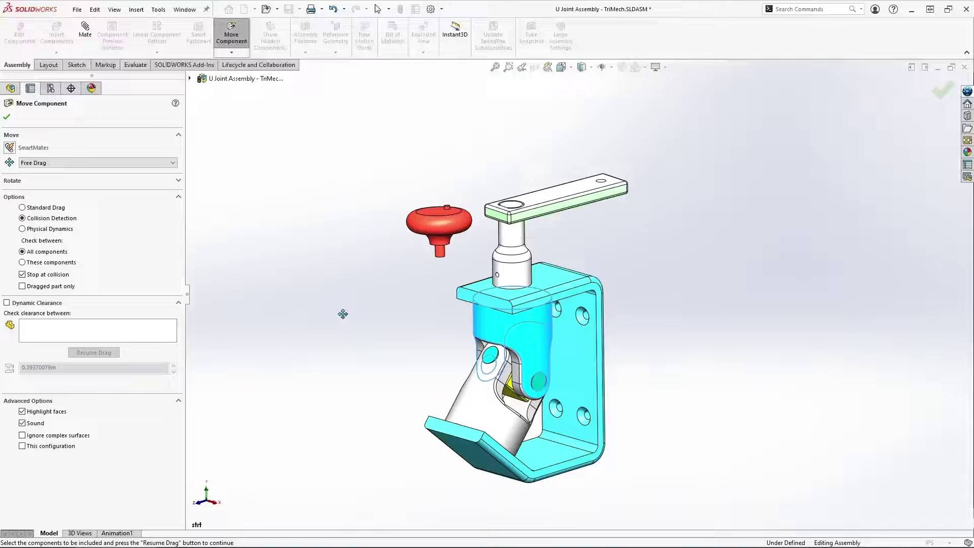
click(6, 117)
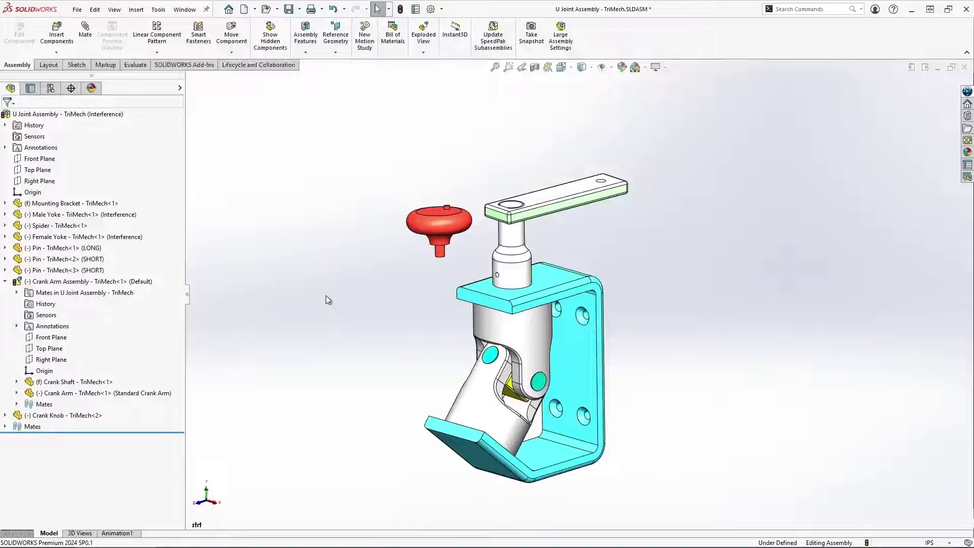
- Activate the Standard U Joint configuration of the assembly and inspect the gap between the yokes
click(51, 88)
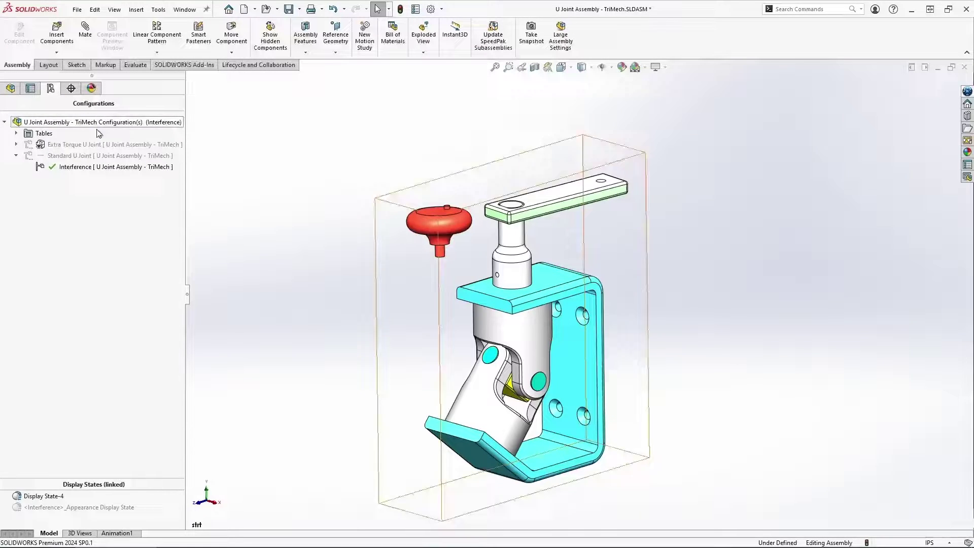
double_click(101, 156)
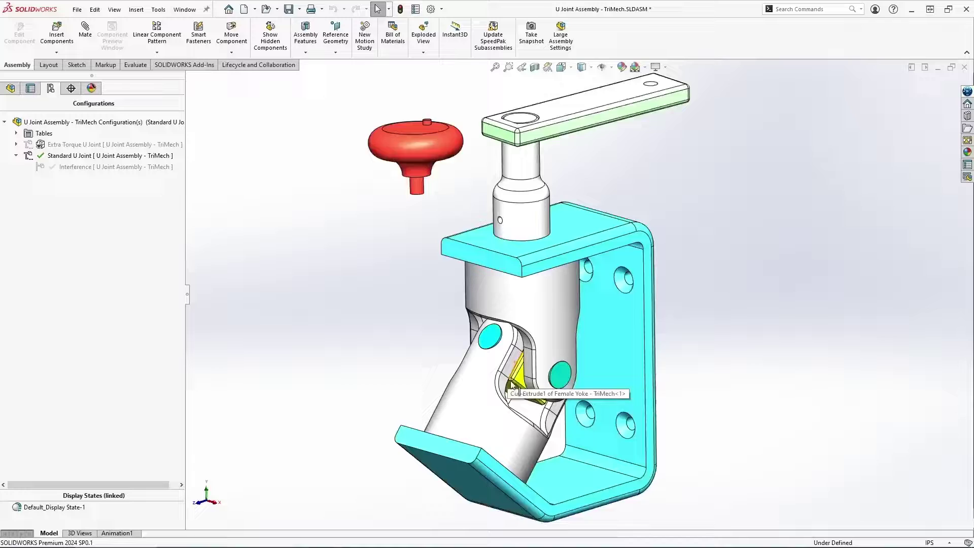
scroll(500, 393, down, 4)
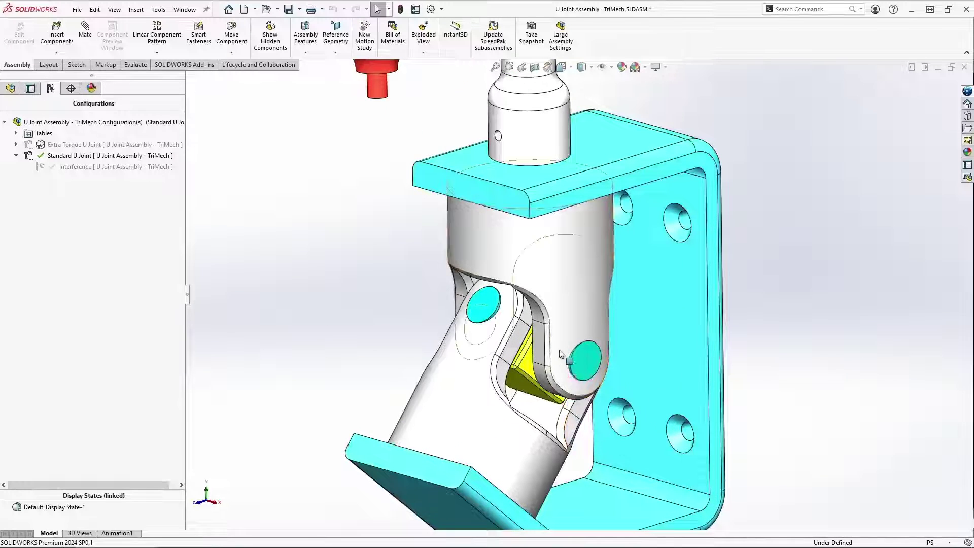
key(f)
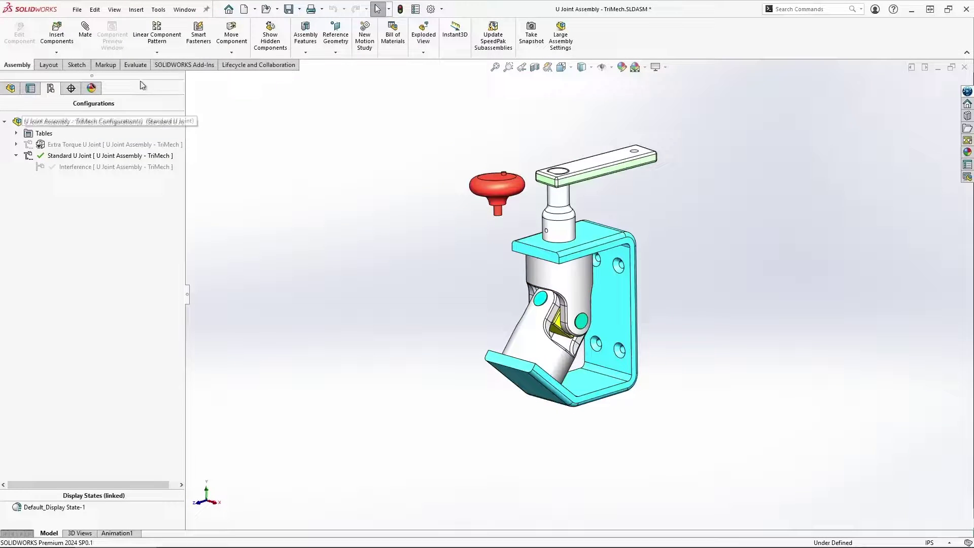
- Rotate the female yoke in the Standard U Joint configuration with Collision Detection between all components, and close Move Component
click(10, 88)
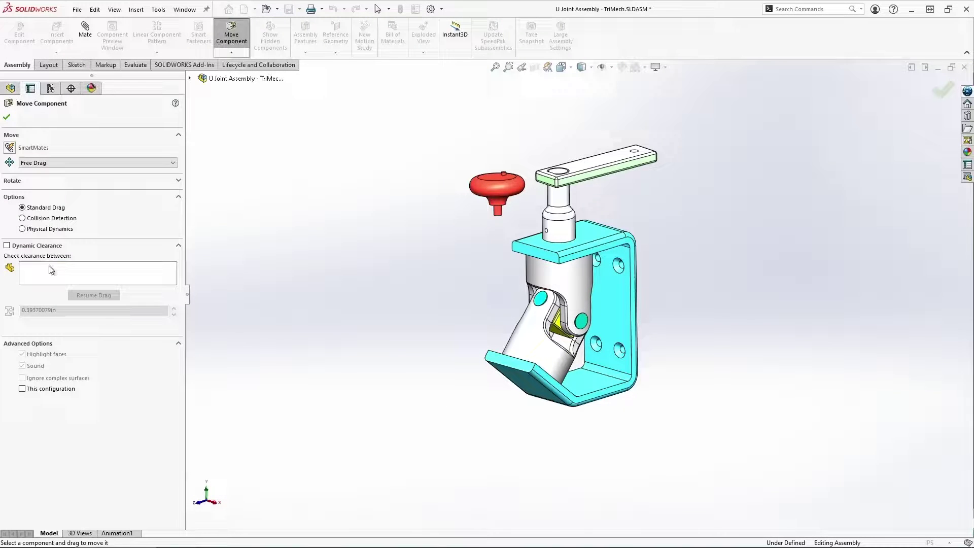
click(64, 218)
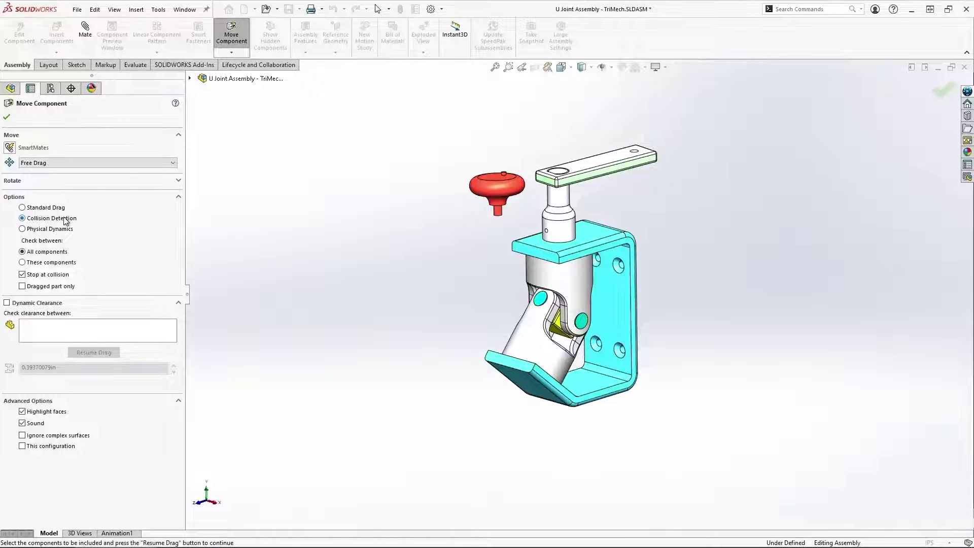
mouse_move(574, 280)
mouse_down()
mouse_move(499, 272)
mouse_move(602, 271)
mouse_move(574, 272)
mouse_up()
scroll(574, 271, down, 2)
scroll(579, 271, down, 1)
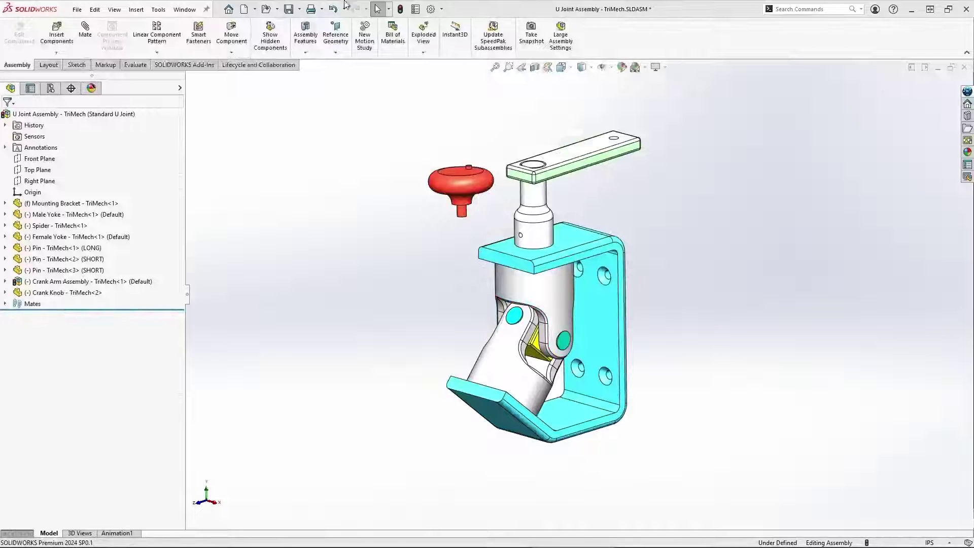
- Enable Dynamic Clearance in Move Component between the female yoke and the male yoke, and resume dragging
click(232, 35)
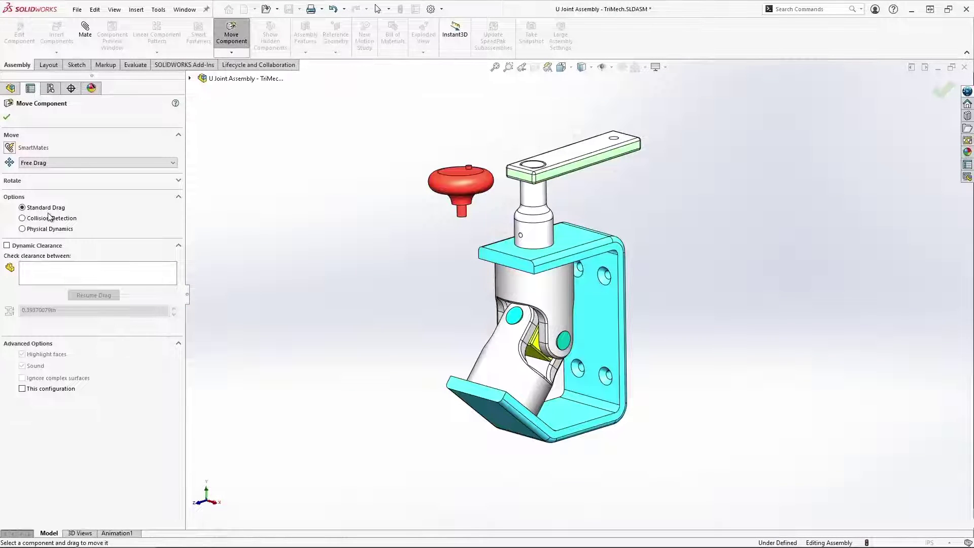
click(7, 246)
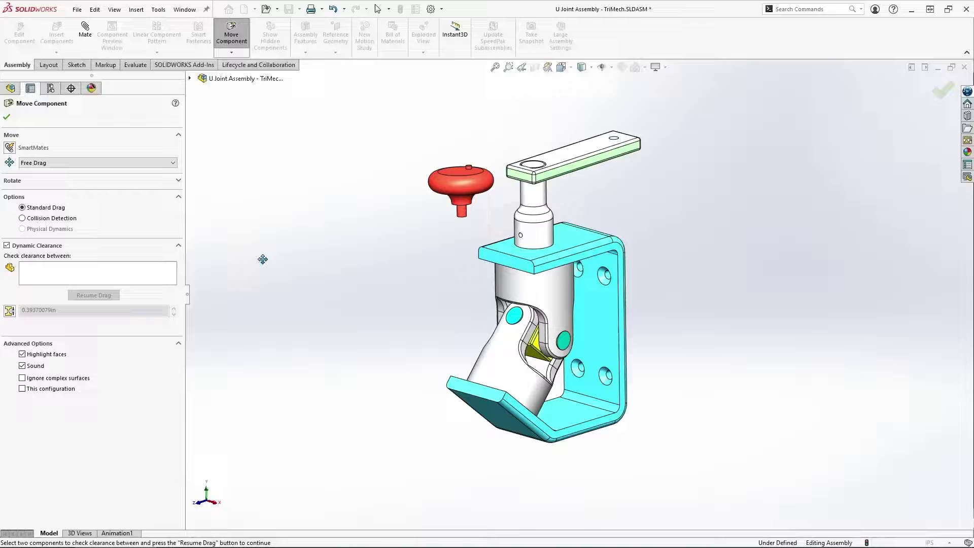
click(151, 275)
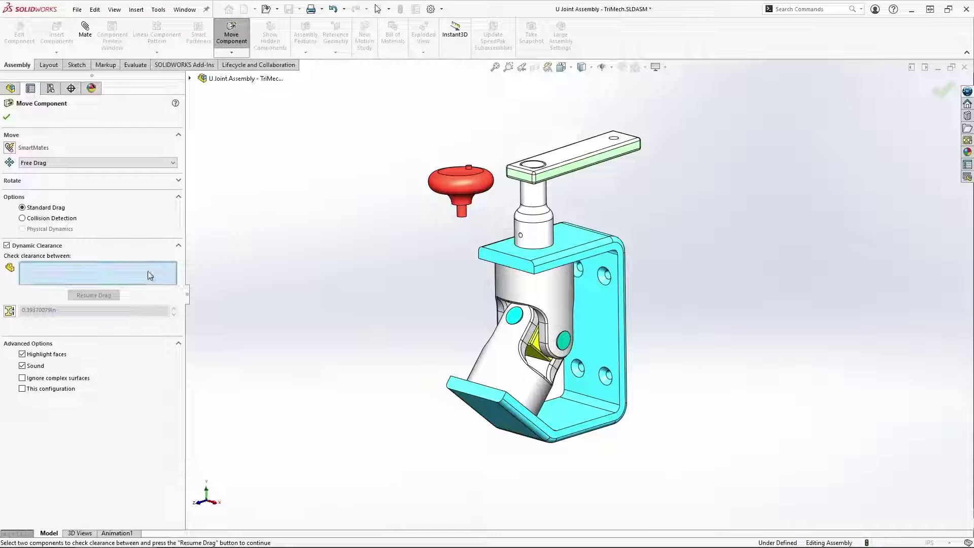
click(553, 289)
click(504, 363)
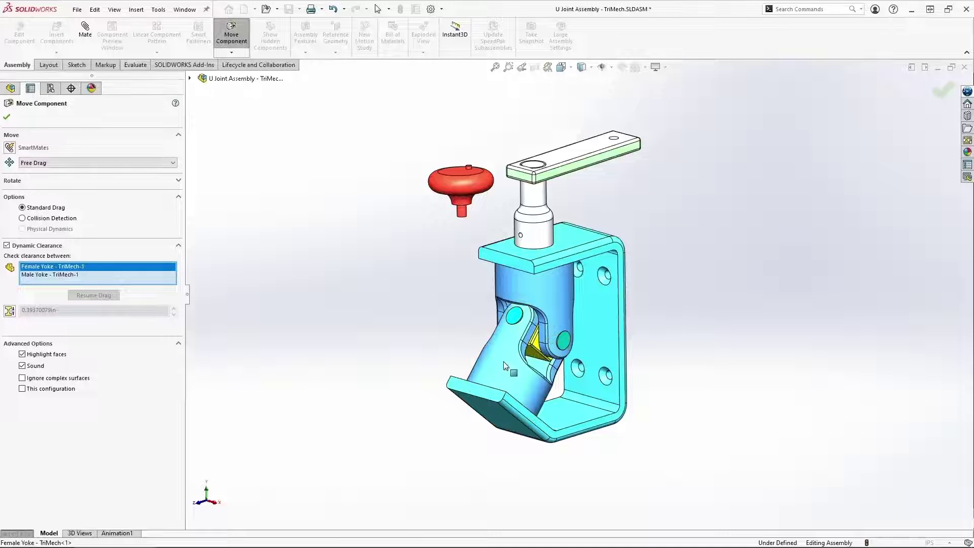
click(94, 295)
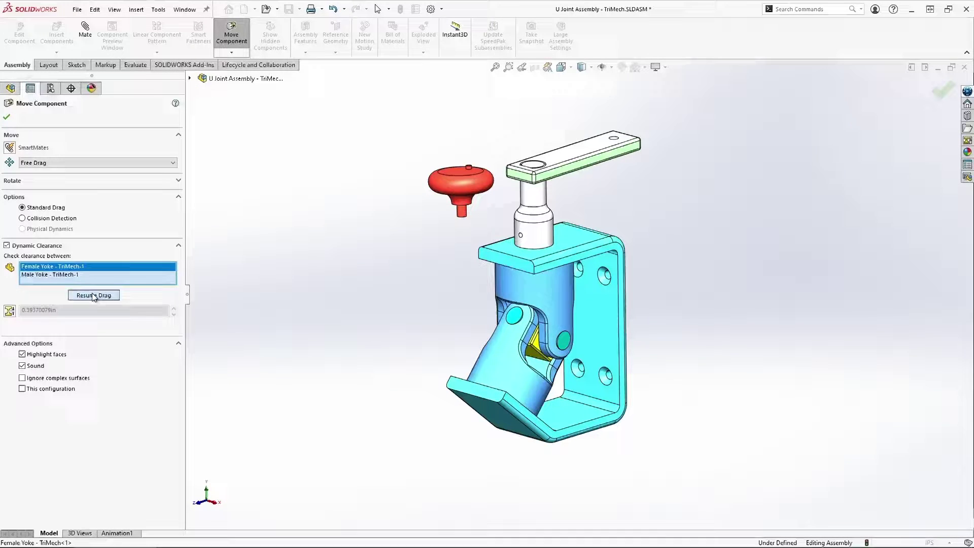
- Rotate the male and female yokes to check their dynamic clearance, and accept the move
drag(536, 390, 480, 331)
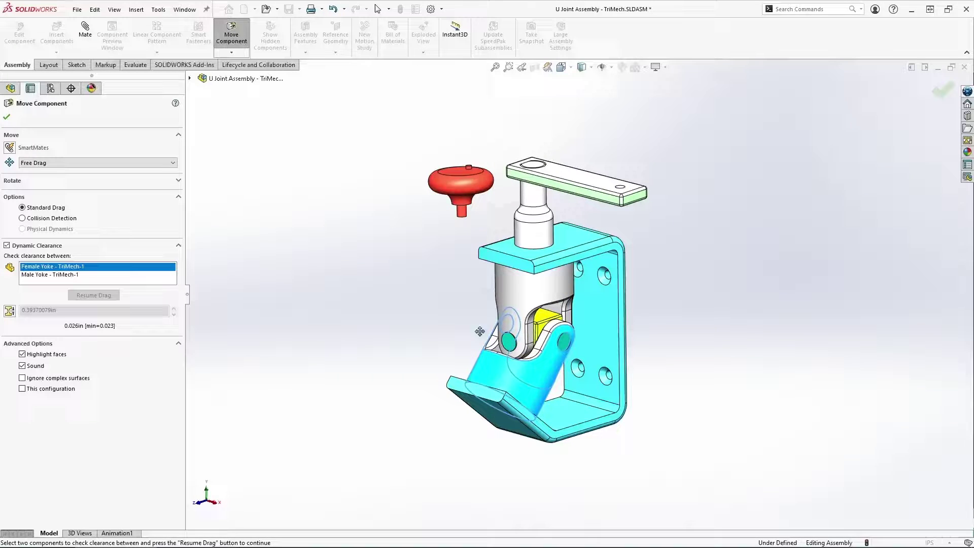
drag(538, 285, 533, 330)
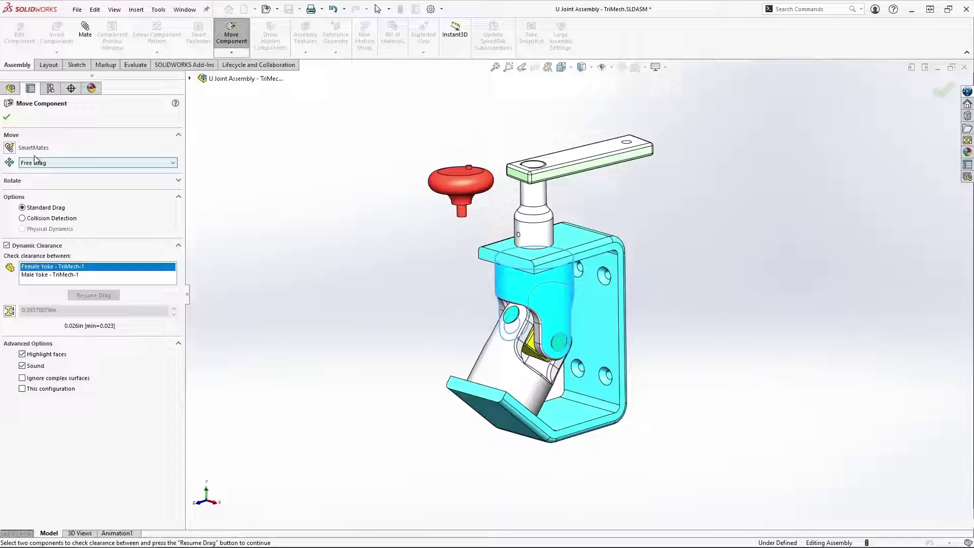
click(7, 119)
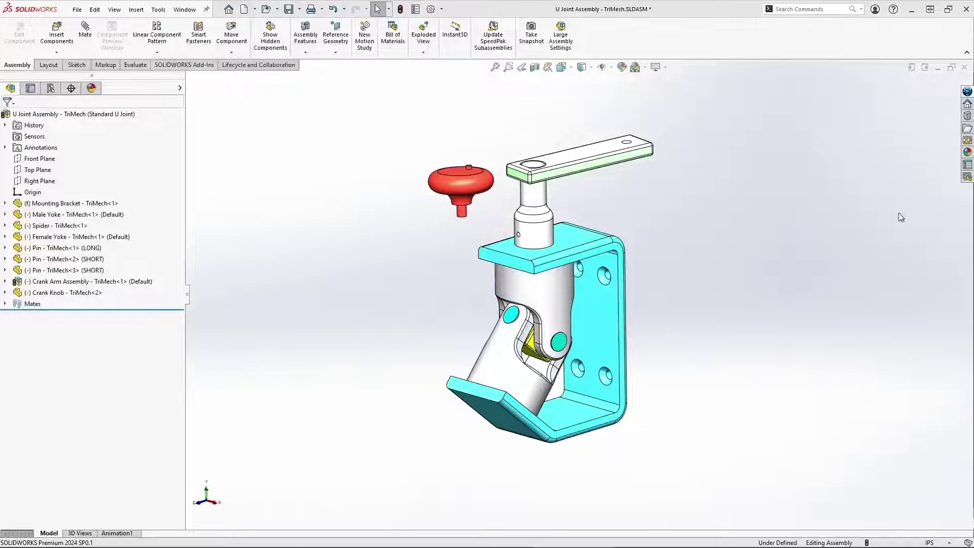
- Examine the Physical Dynamics options of Move Component, and leave the command without moving anything
click(233, 42)
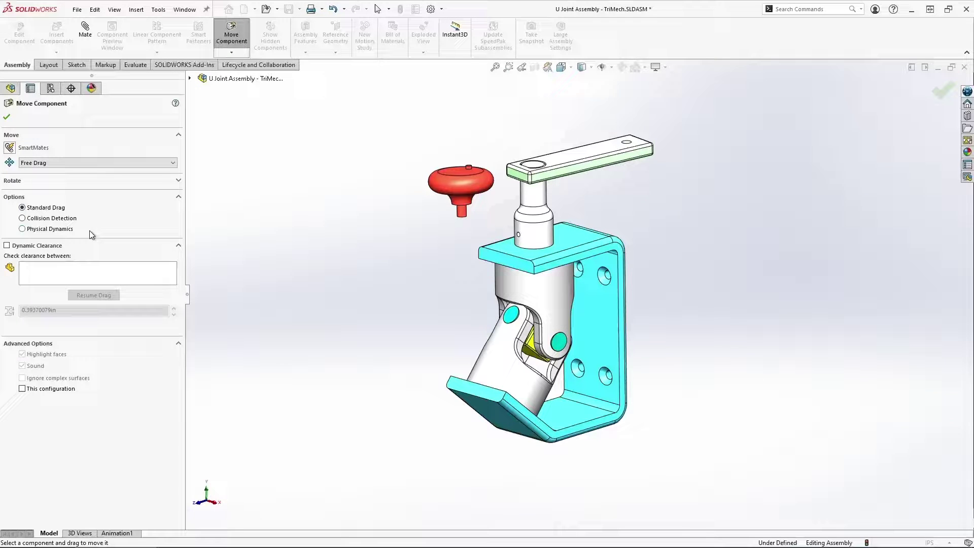
click(22, 230)
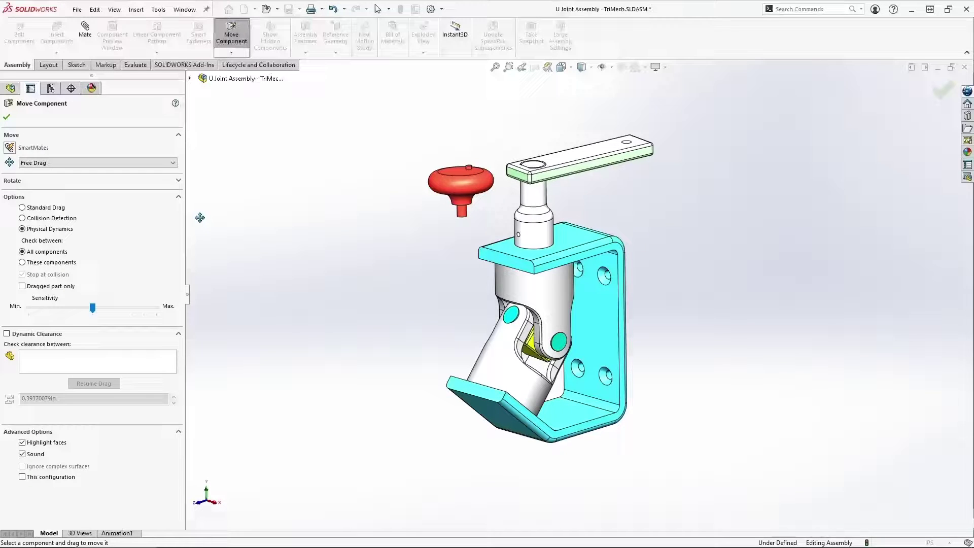
key(Escape)
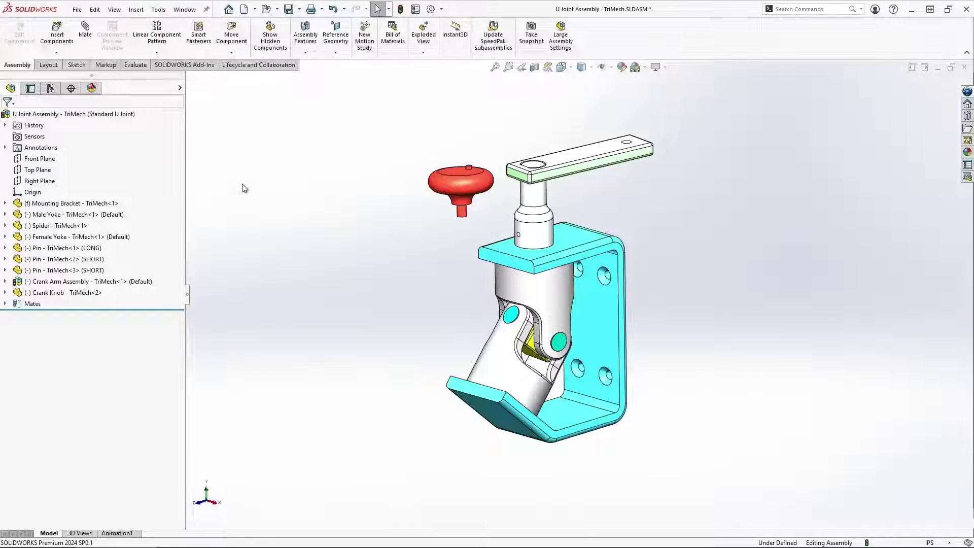
- Switch to the Bevel Gears assembly and try a free drag of the gold gear where the teeth mesh
click(183, 10)
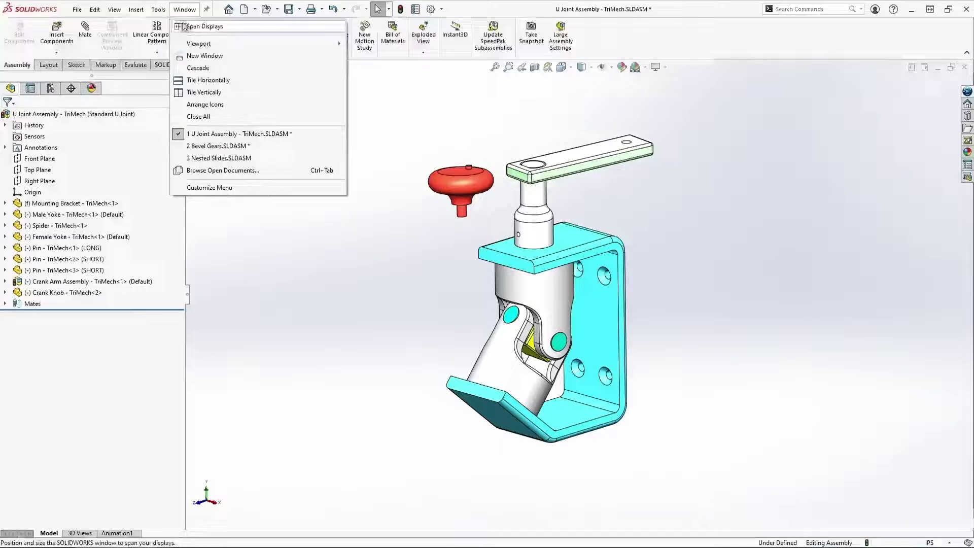
click(207, 150)
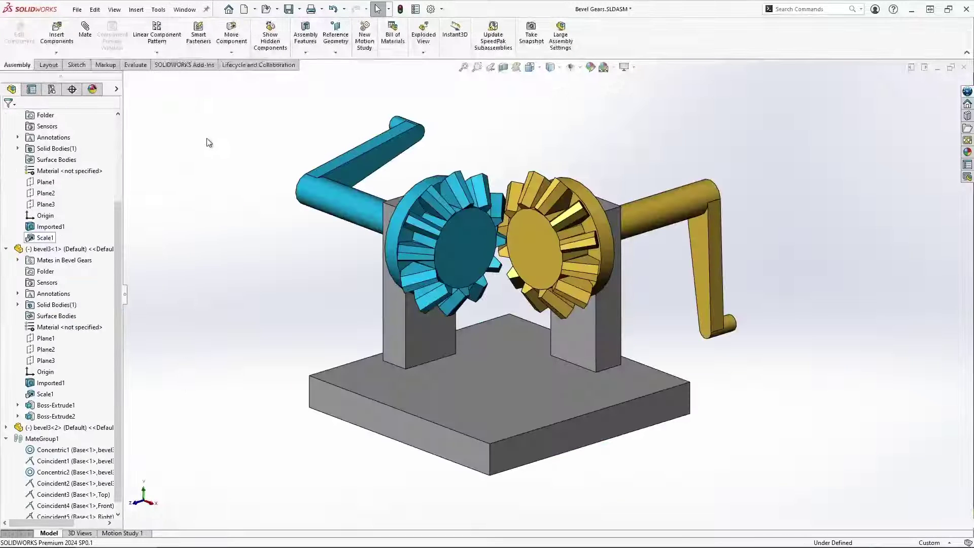
scroll(523, 247, down, 3)
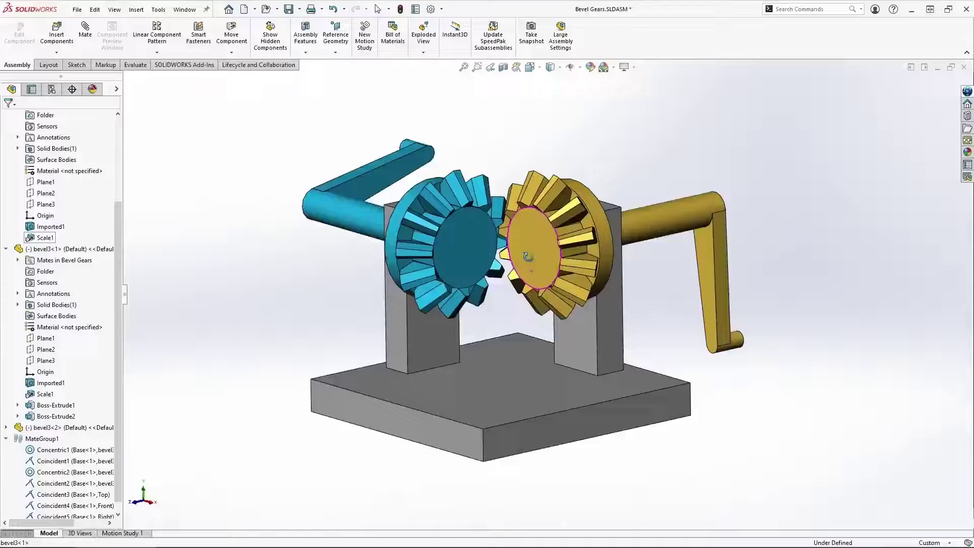
scroll(521, 245, down, 2)
drag(519, 208, 502, 196)
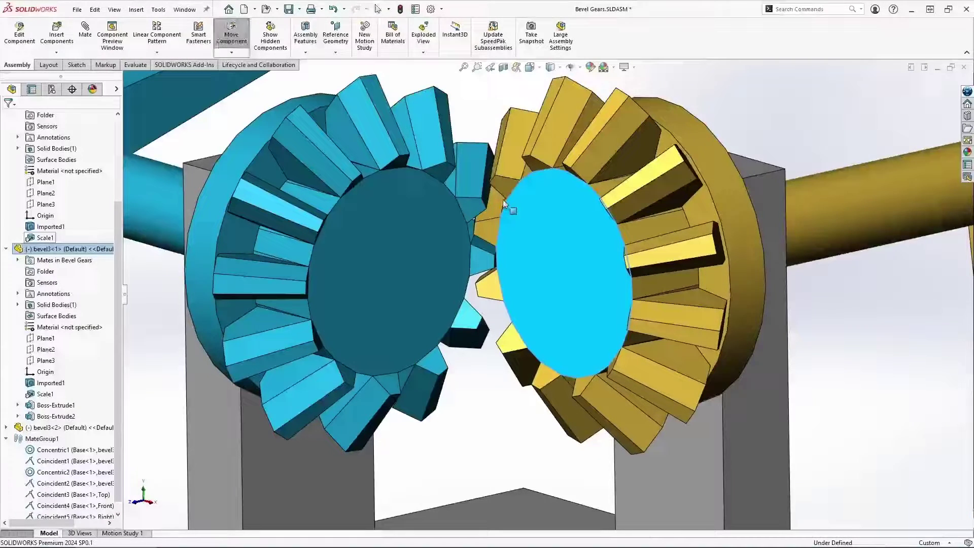
key(Escape)
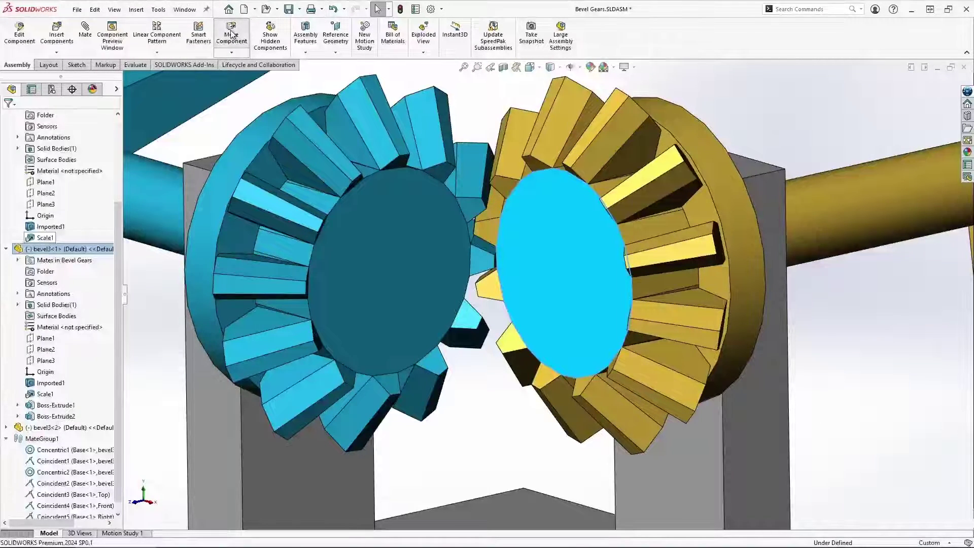
- Turn the gold bevel gear against the blue one with Physical Dynamics between all components, and close Move Component
click(232, 34)
click(57, 231)
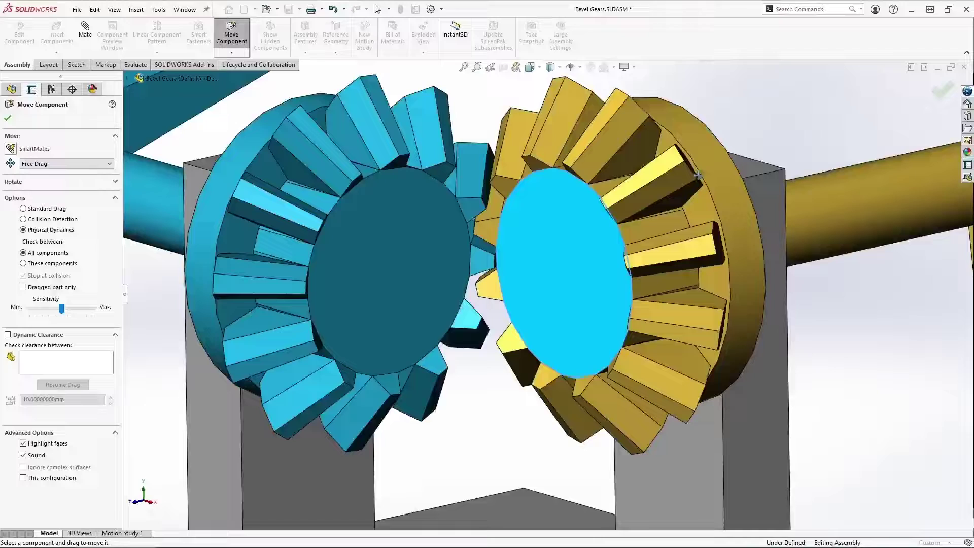
scroll(712, 157, up, 2)
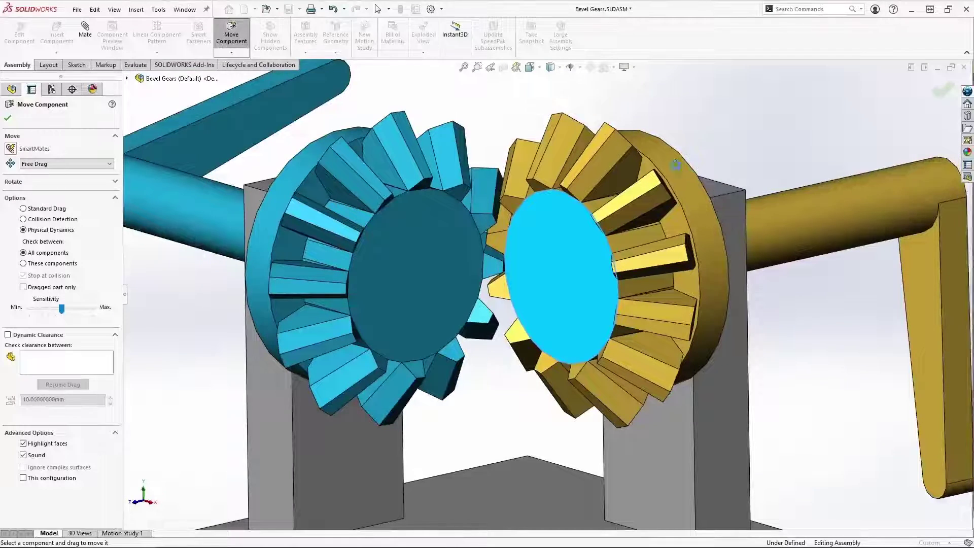
drag(675, 164, 743, 294)
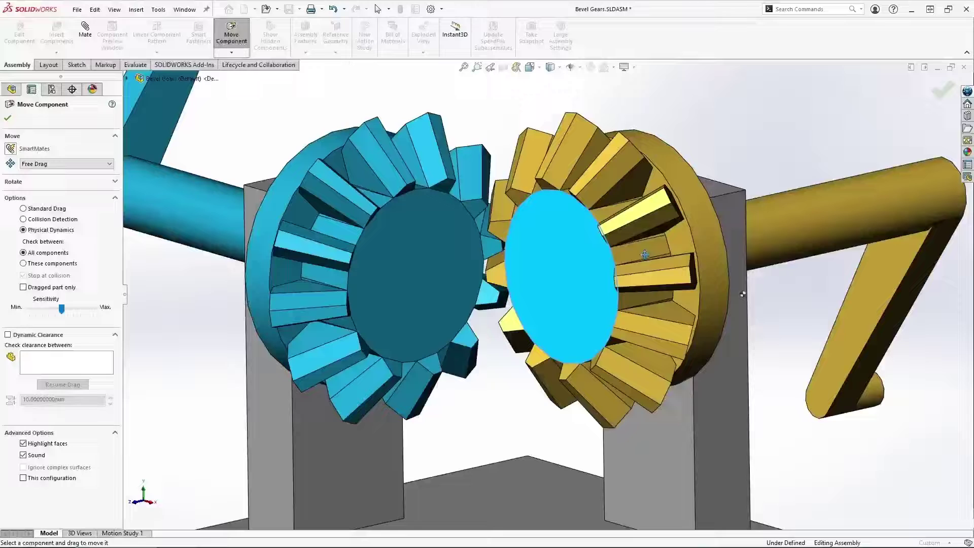
key(Escape)
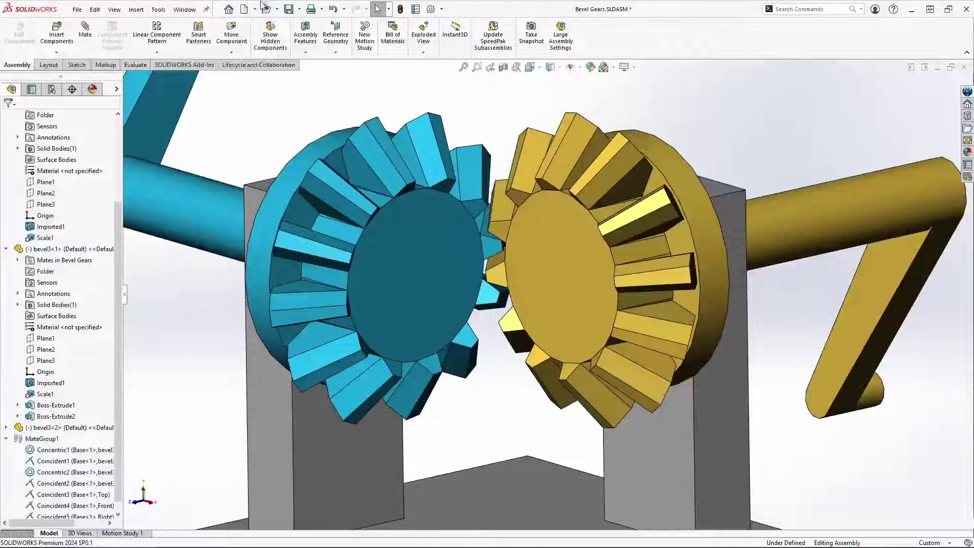
- Switch to the Nested Slides assembly and slide the blue inner slide slightly inward by free dragging
click(184, 9)
click(225, 156)
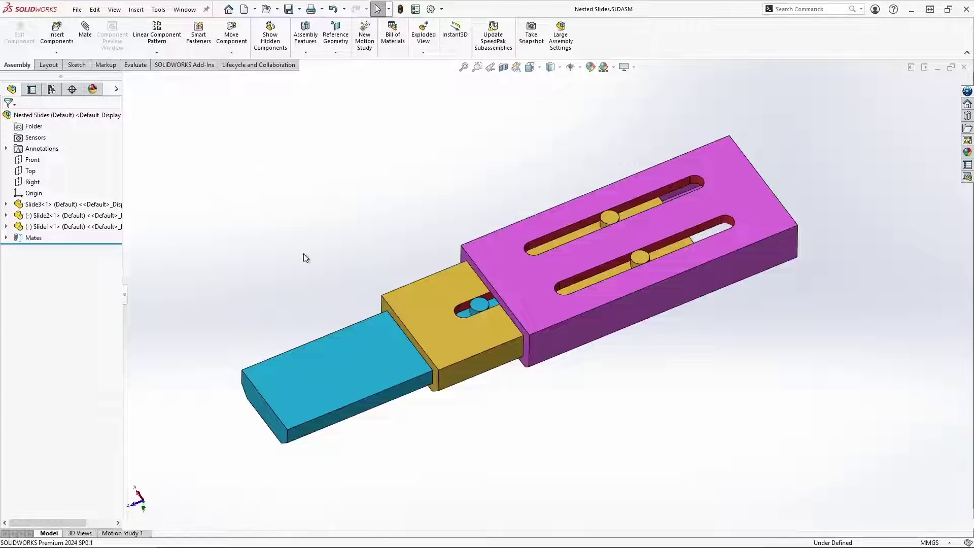
click(312, 393)
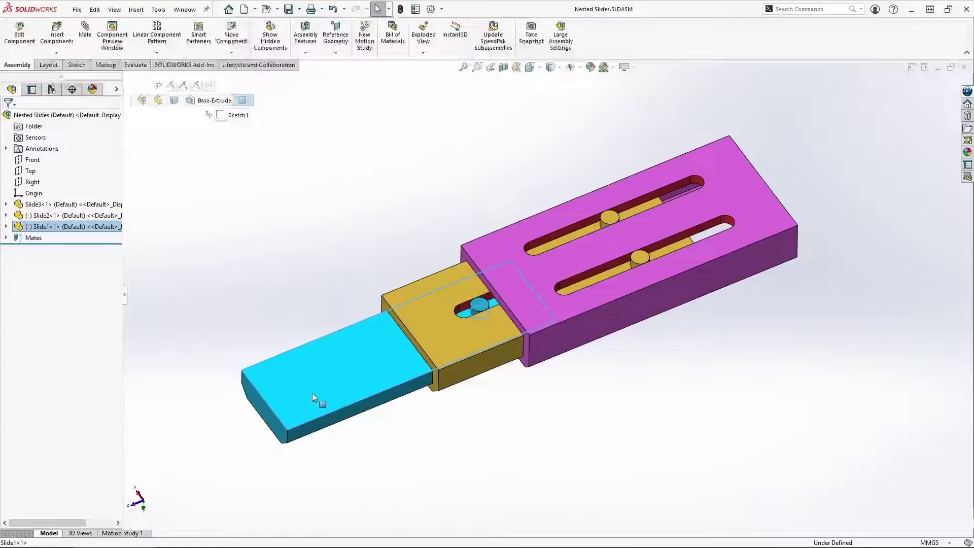
drag(312, 393, 338, 406)
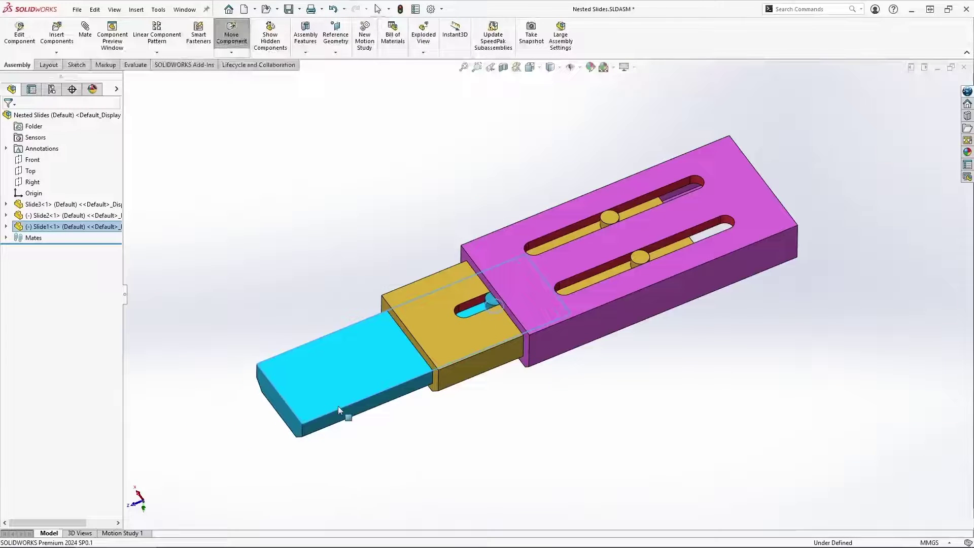
click(327, 173)
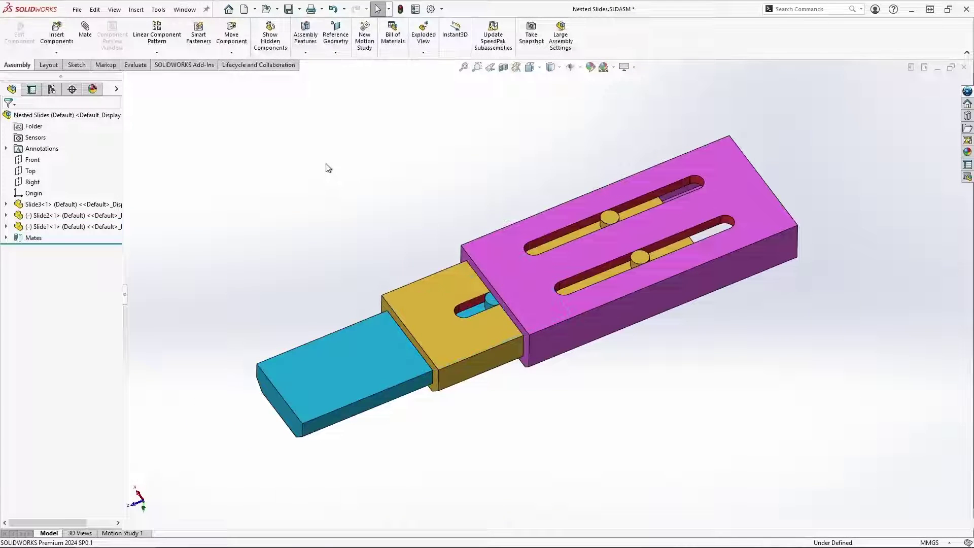
- Pull the blue slide outward with Physical Dynamics between all components until both moving slides are fully extended, and accept the move
click(233, 38)
click(60, 230)
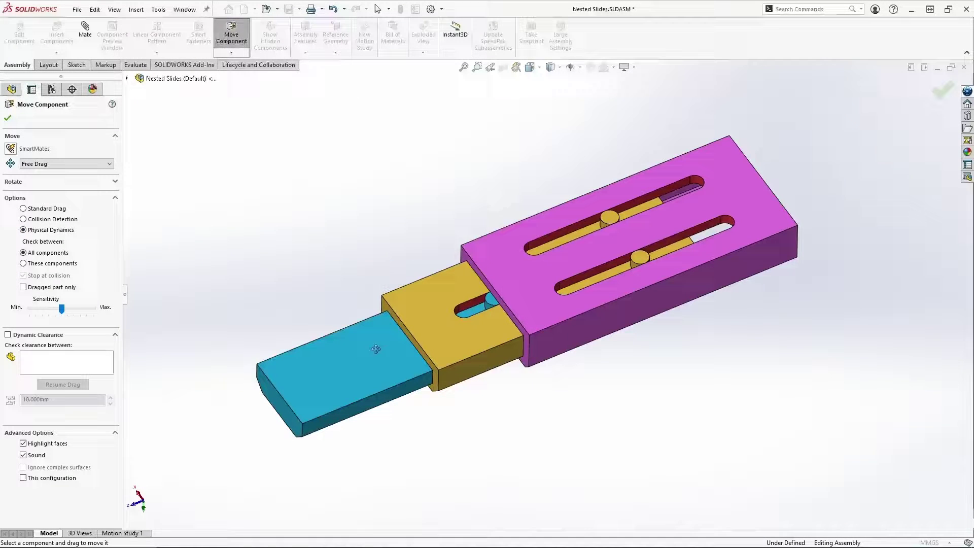
drag(363, 358, 242, 394)
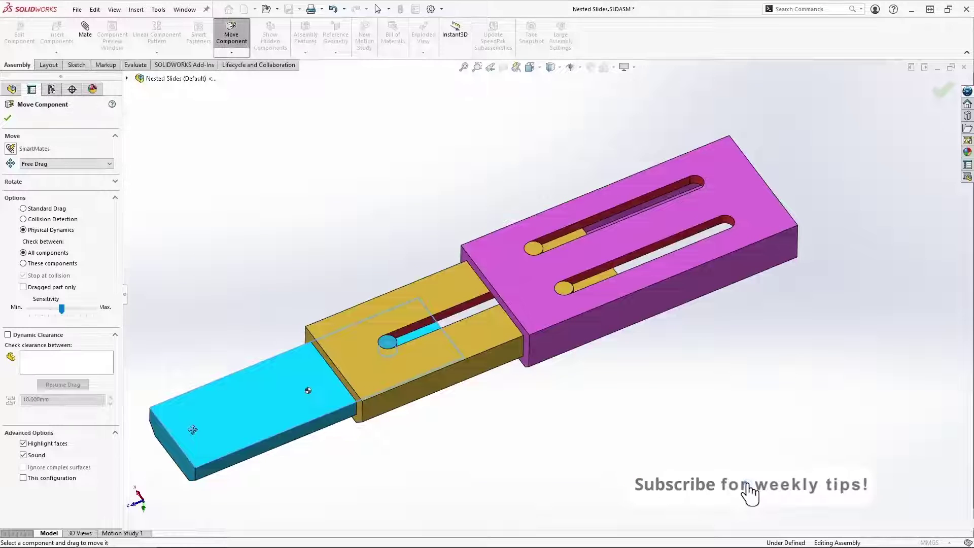
drag(202, 428, 147, 417)
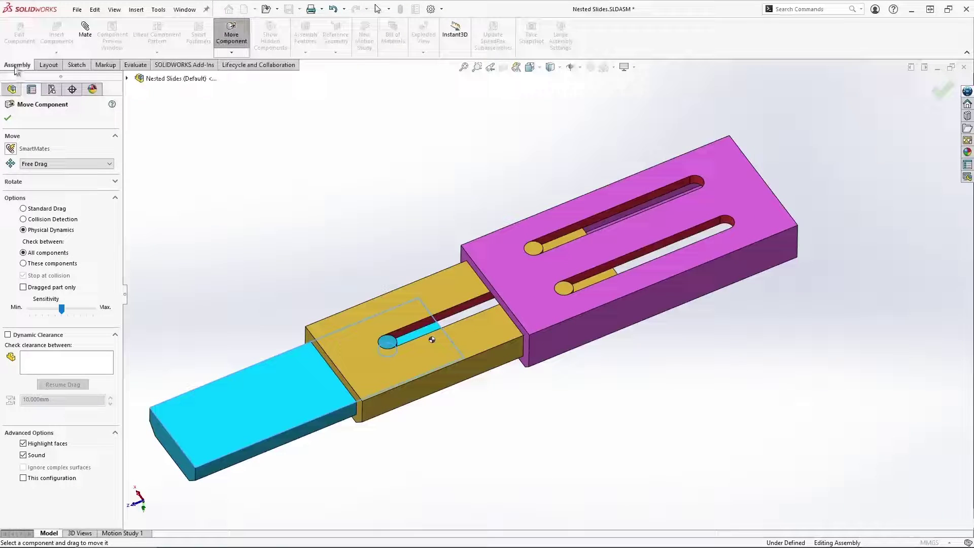
click(8, 120)
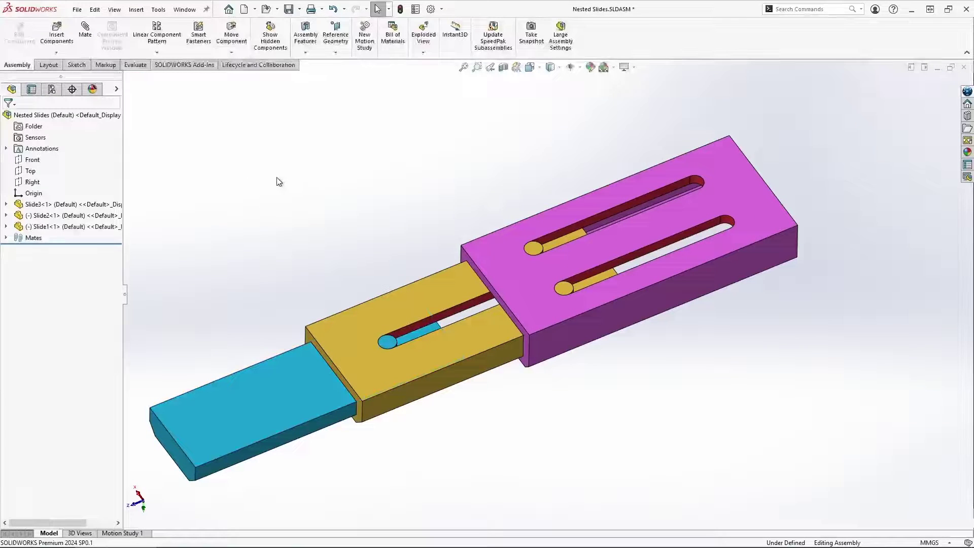